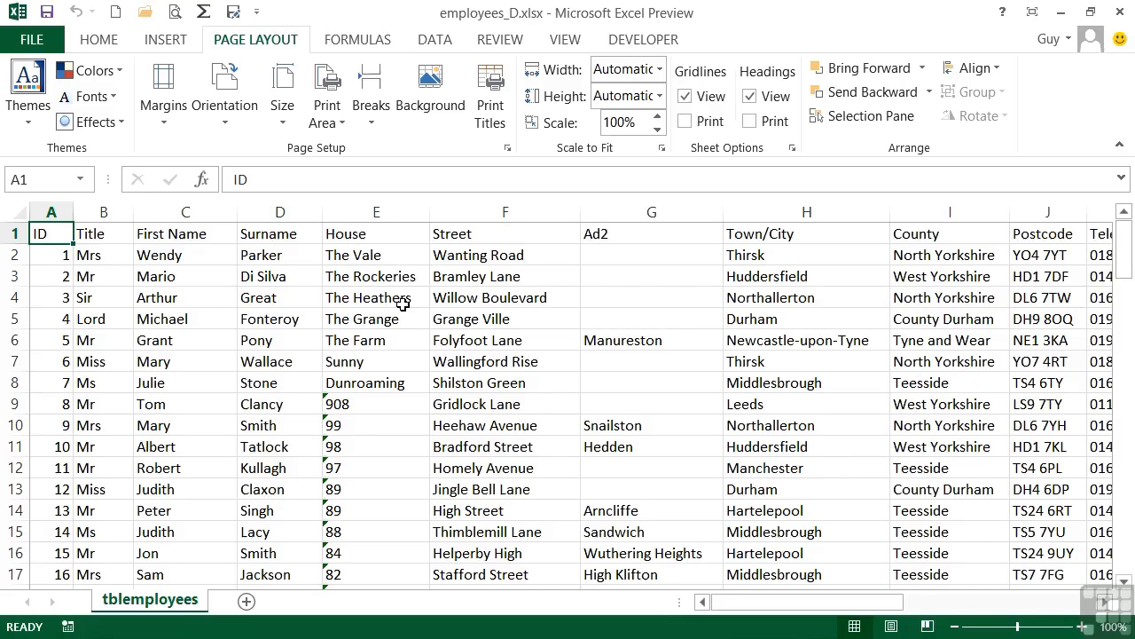
- Preview the printout, paging through its pages, then return to the worksheet
{"action": "left_click", "coordinate": [175, 12]}
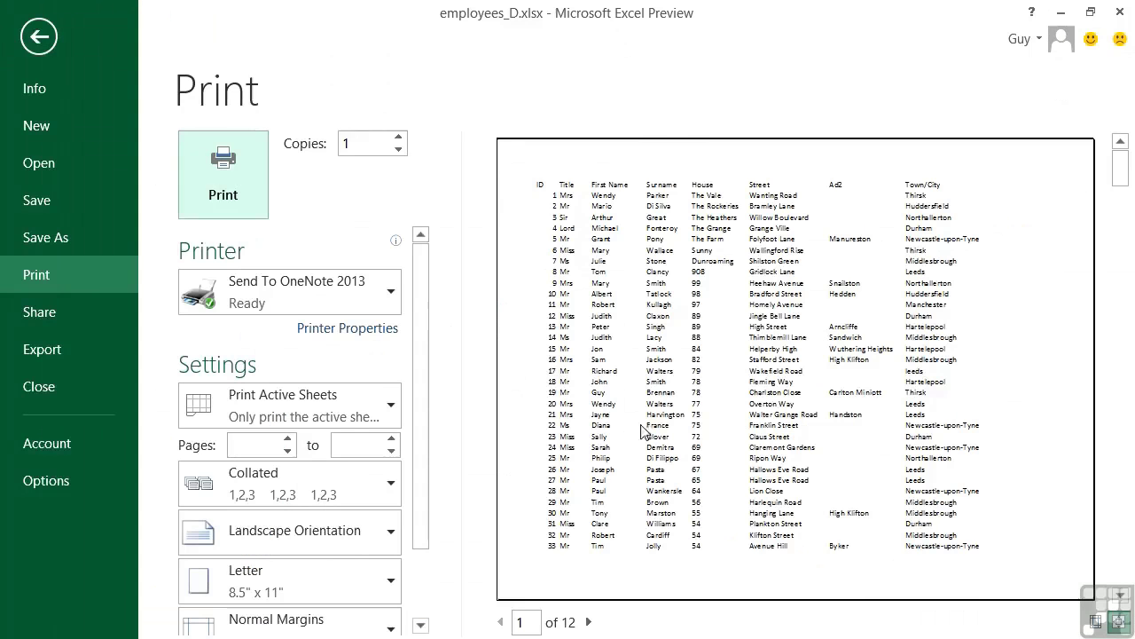
{"action": "left_click", "coordinate": [591, 623]}
{"action": "left_click", "coordinate": [591, 623]}
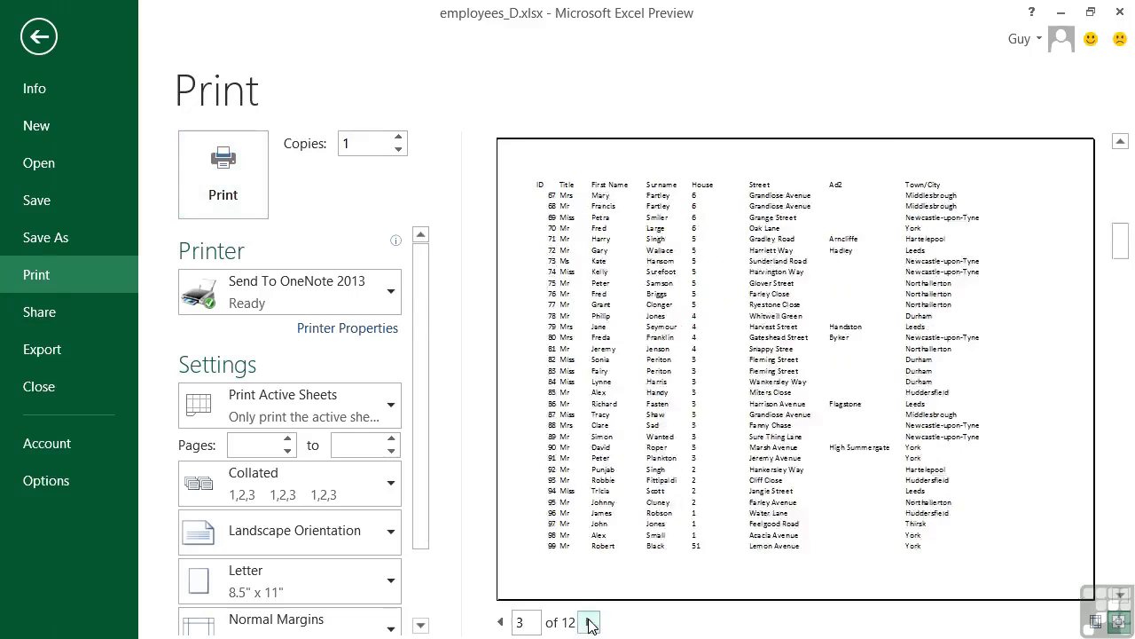
{"action": "left_click", "coordinate": [591, 622]}
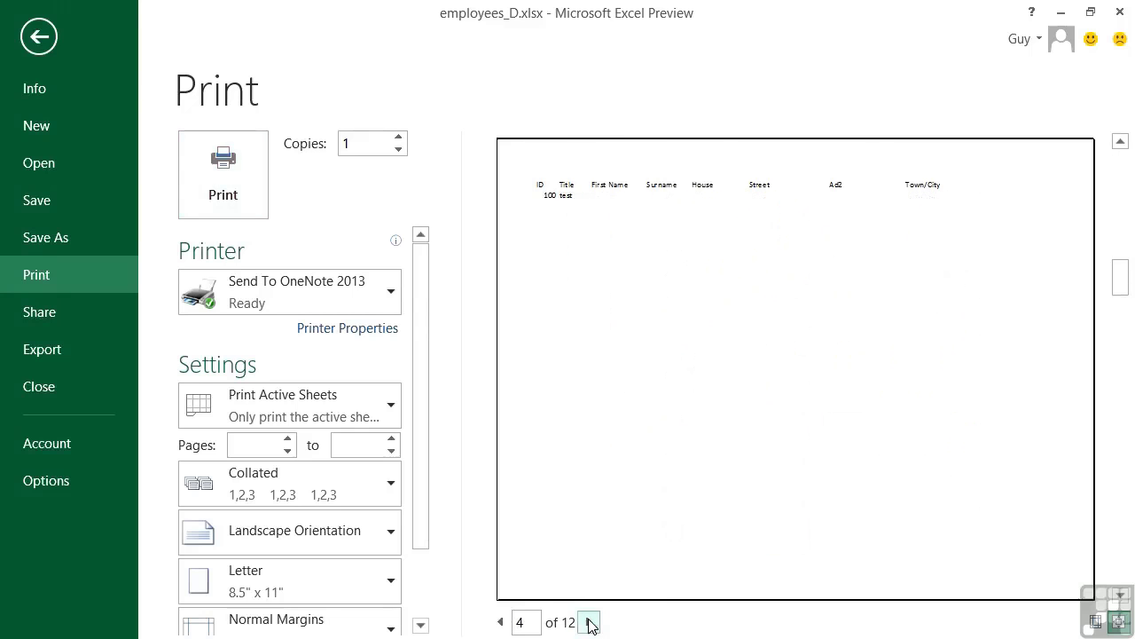
{"action": "key", "text": "Escape"}
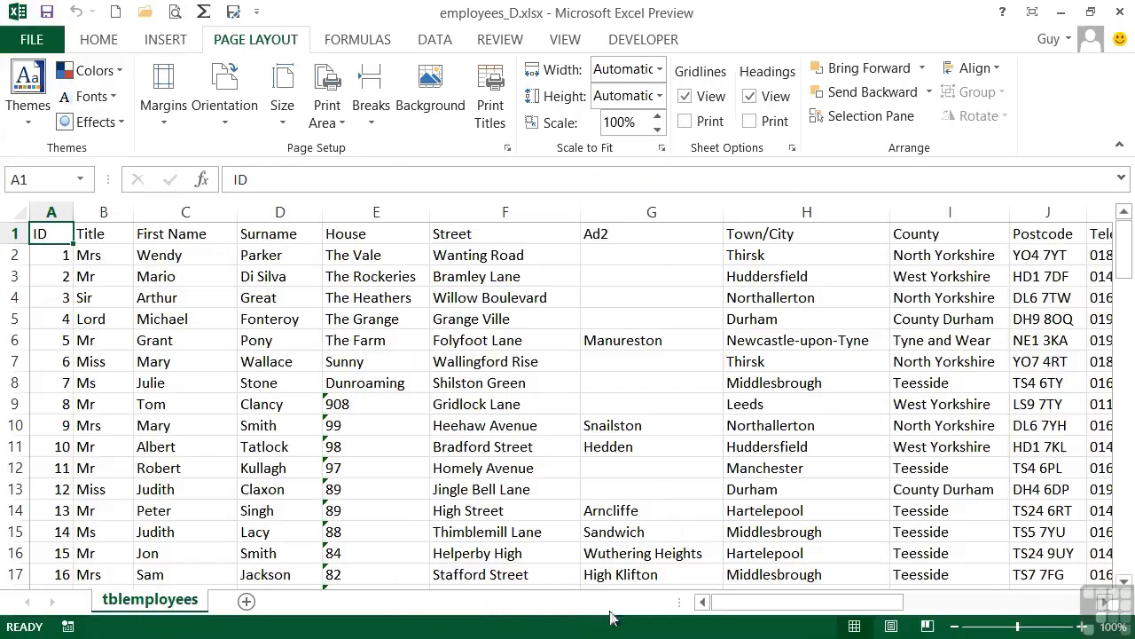
- Switch the sheet to Page Break Preview and scroll down and across to inspect every page
{"action": "left_click", "coordinate": [564, 43]}
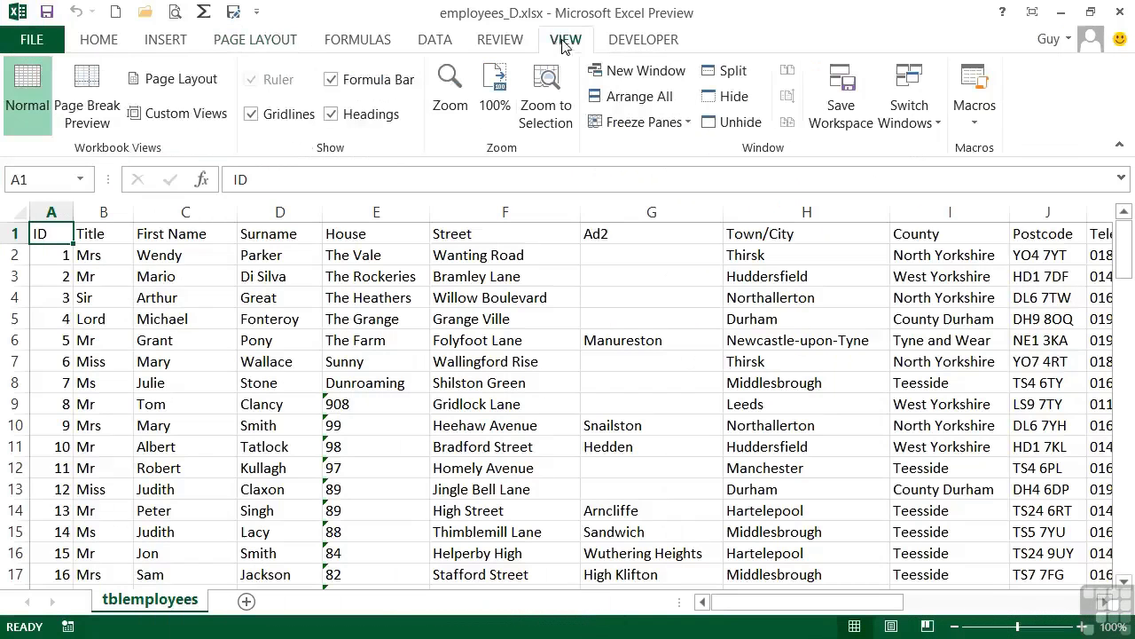
{"action": "left_click", "coordinate": [86, 105]}
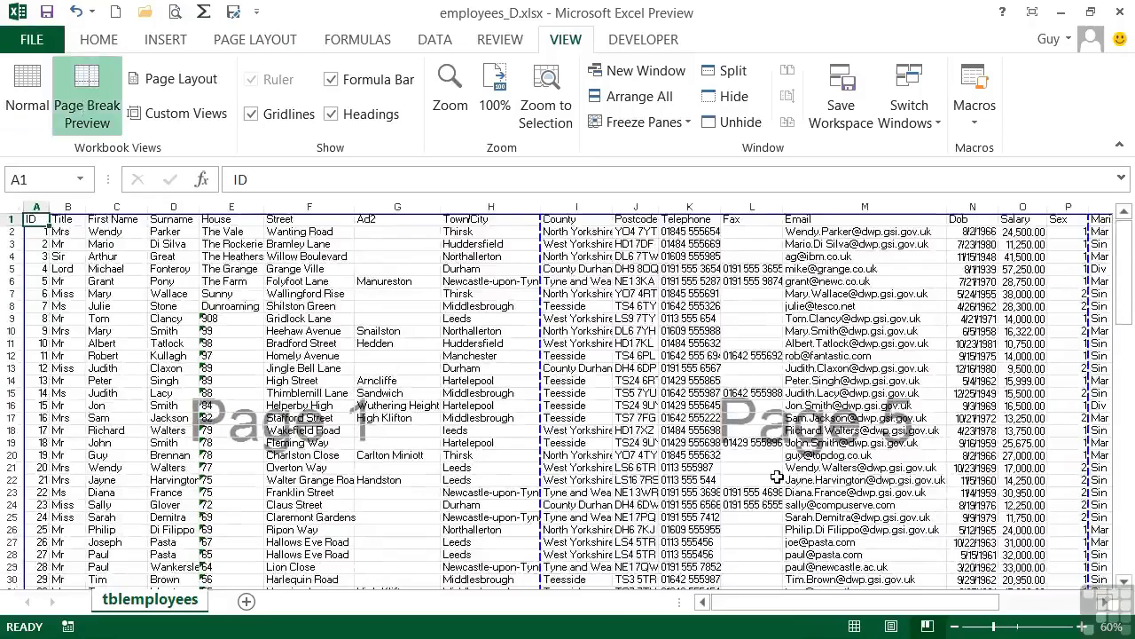
{"action": "scroll", "coordinate": [467, 457], "scroll_direction": "down", "scroll_amount": 6}
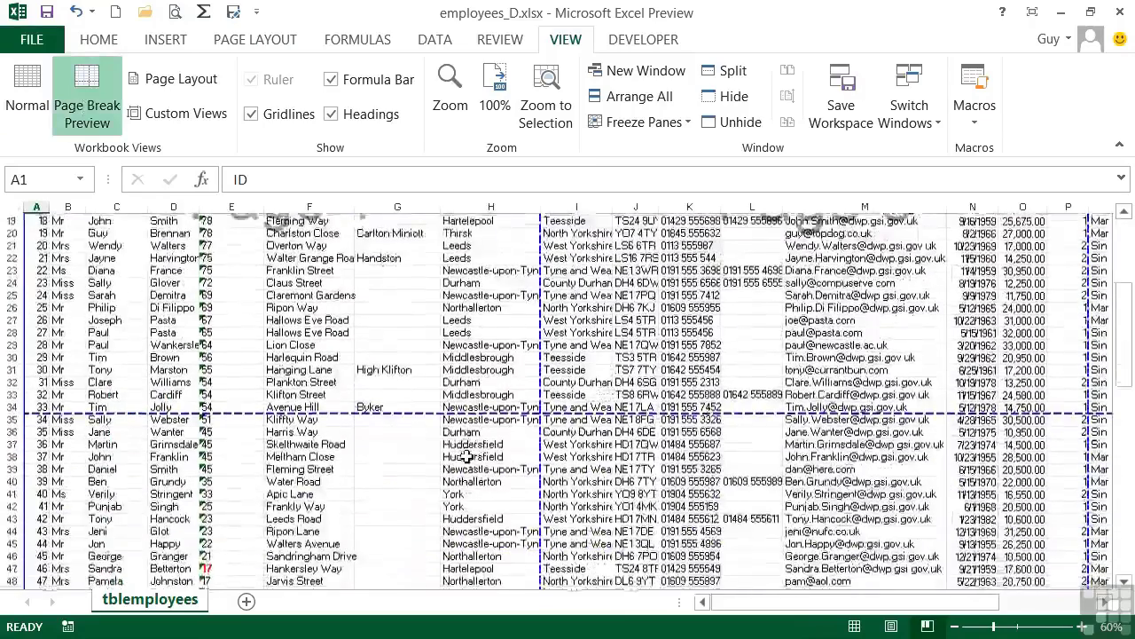
{"action": "scroll", "coordinate": [466, 456], "scroll_direction": "down", "scroll_amount": 17}
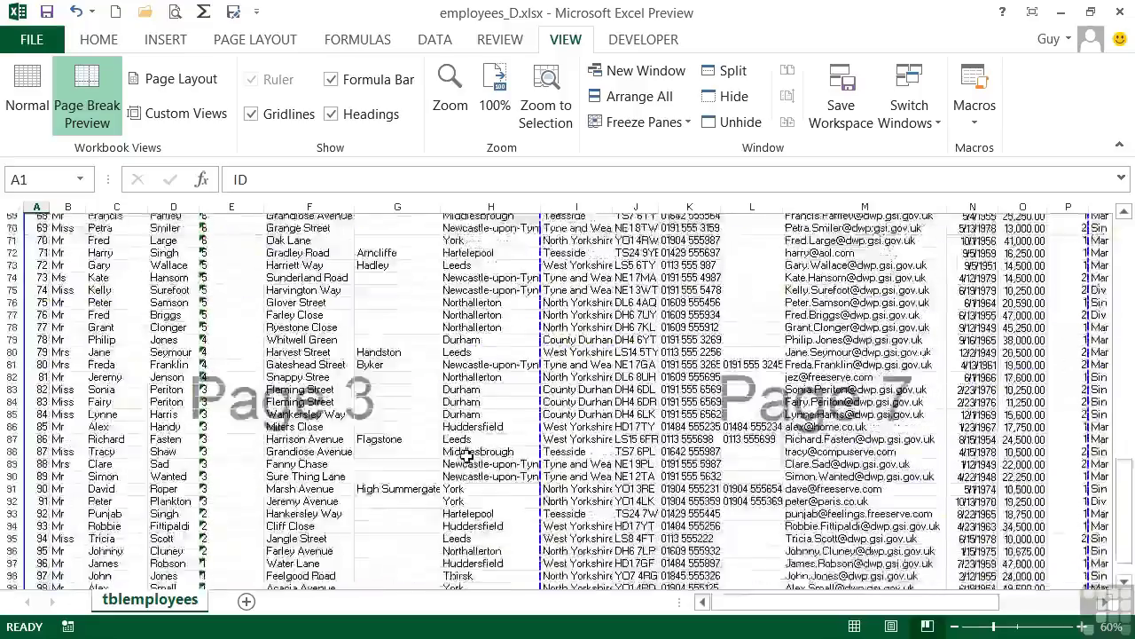
{"action": "scroll", "coordinate": [467, 456], "scroll_direction": "down", "scroll_amount": 2}
{"action": "scroll", "coordinate": [657, 457], "scroll_direction": "up", "scroll_amount": 20}
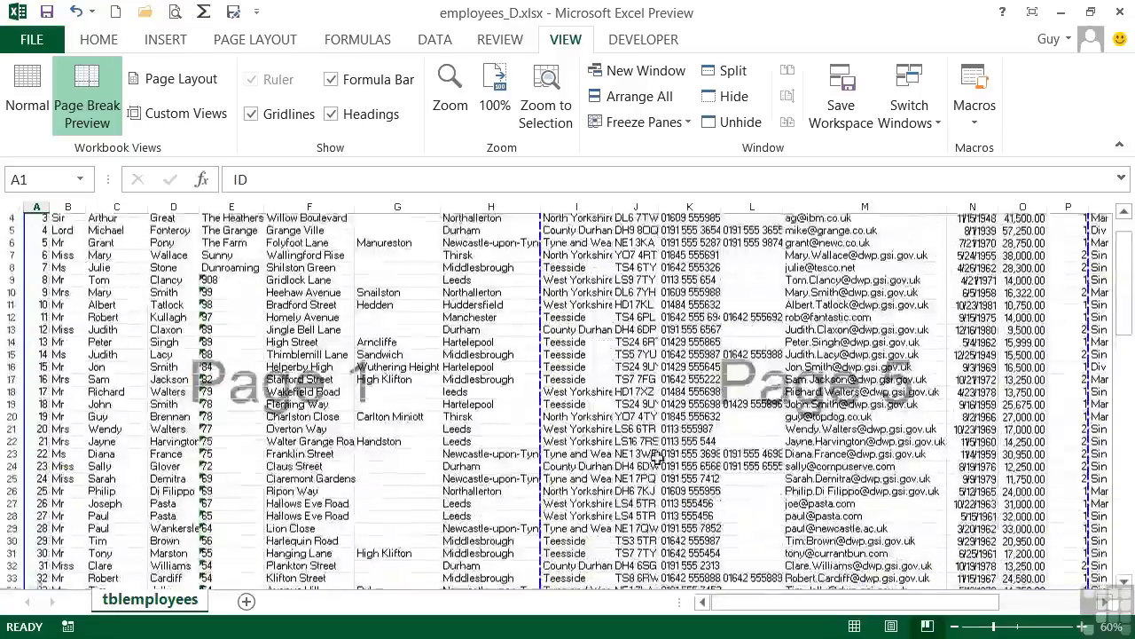
{"action": "scroll", "coordinate": [656, 457], "scroll_direction": "down", "scroll_amount": 15}
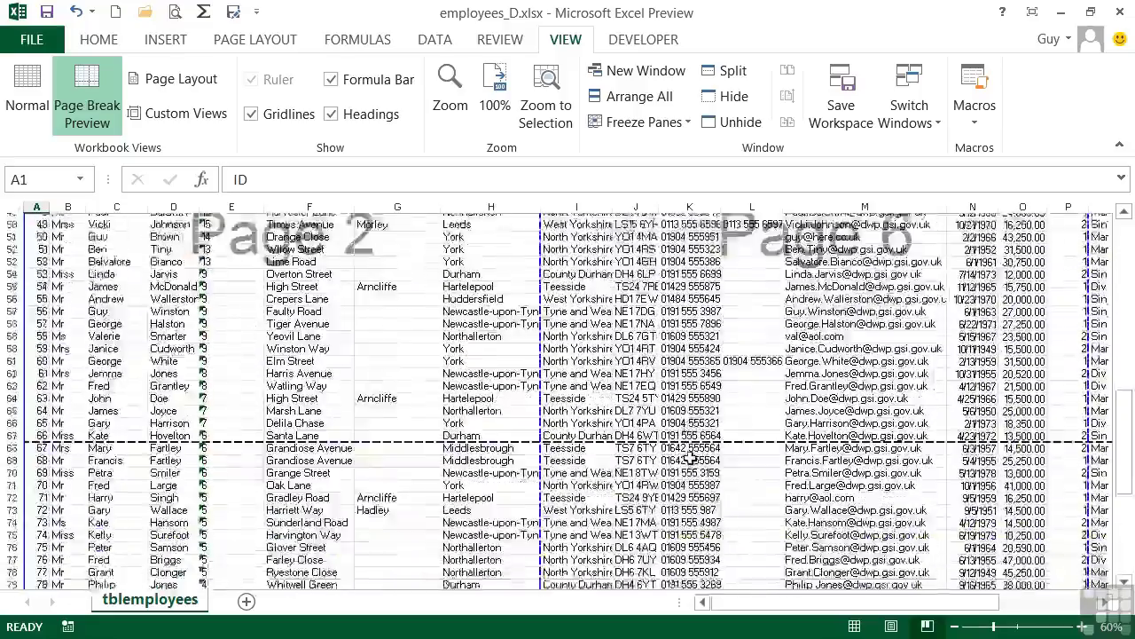
{"action": "scroll", "coordinate": [690, 458], "scroll_direction": "down", "scroll_amount": 4}
{"action": "scroll", "coordinate": [1007, 590], "scroll_direction": "right", "scroll_amount": 3}
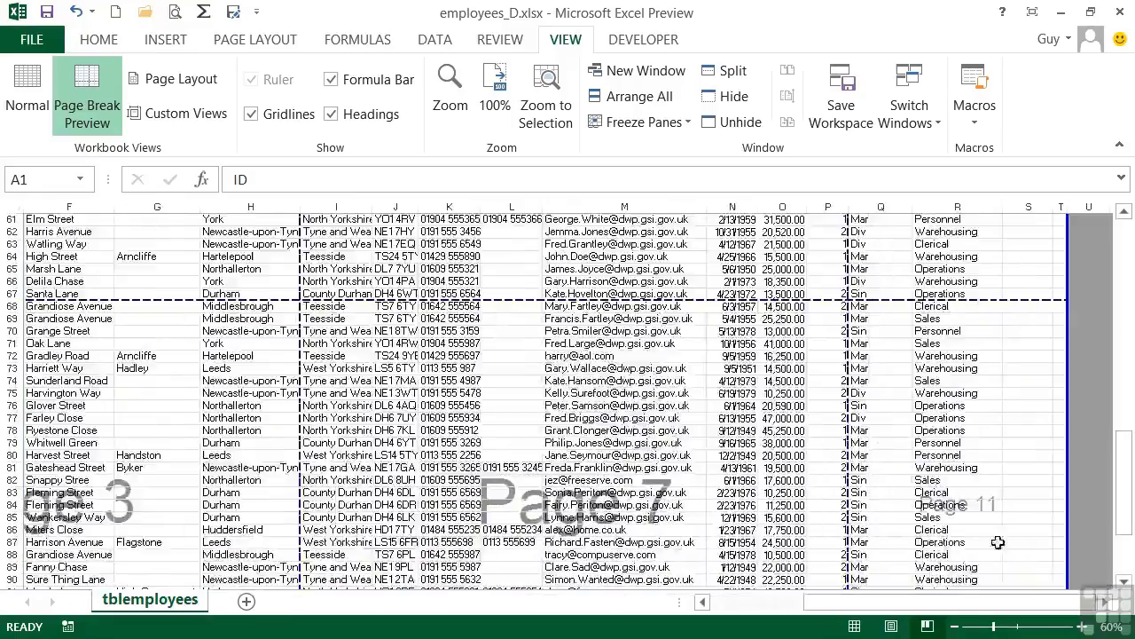
{"action": "scroll", "coordinate": [913, 487], "scroll_direction": "up", "scroll_amount": 15}
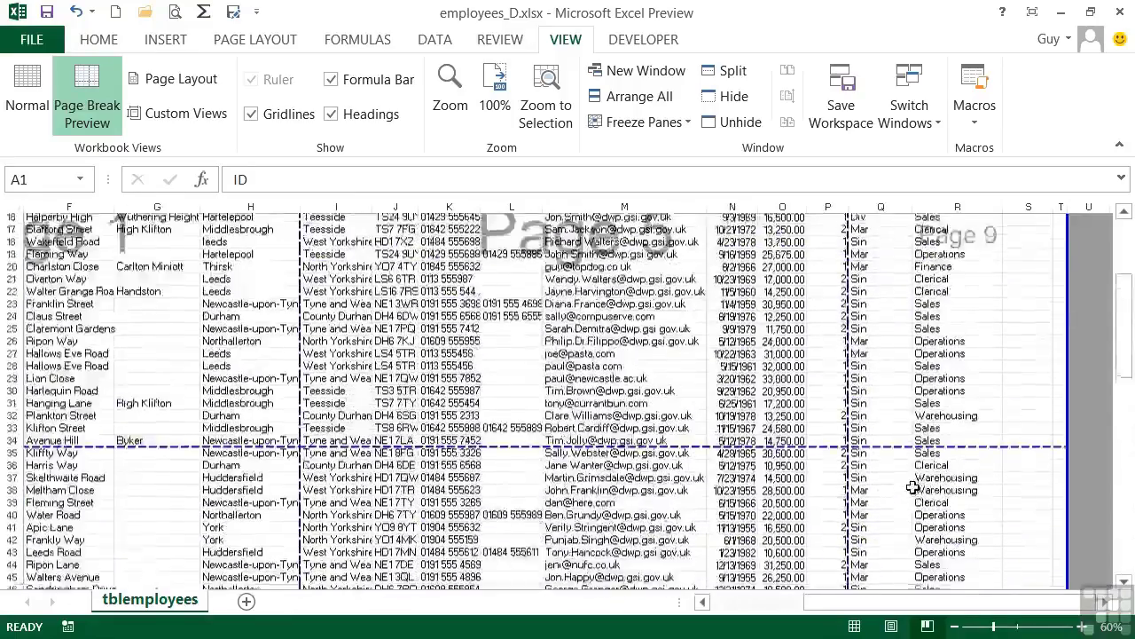
{"action": "scroll", "coordinate": [913, 487], "scroll_direction": "up", "scroll_amount": 5}
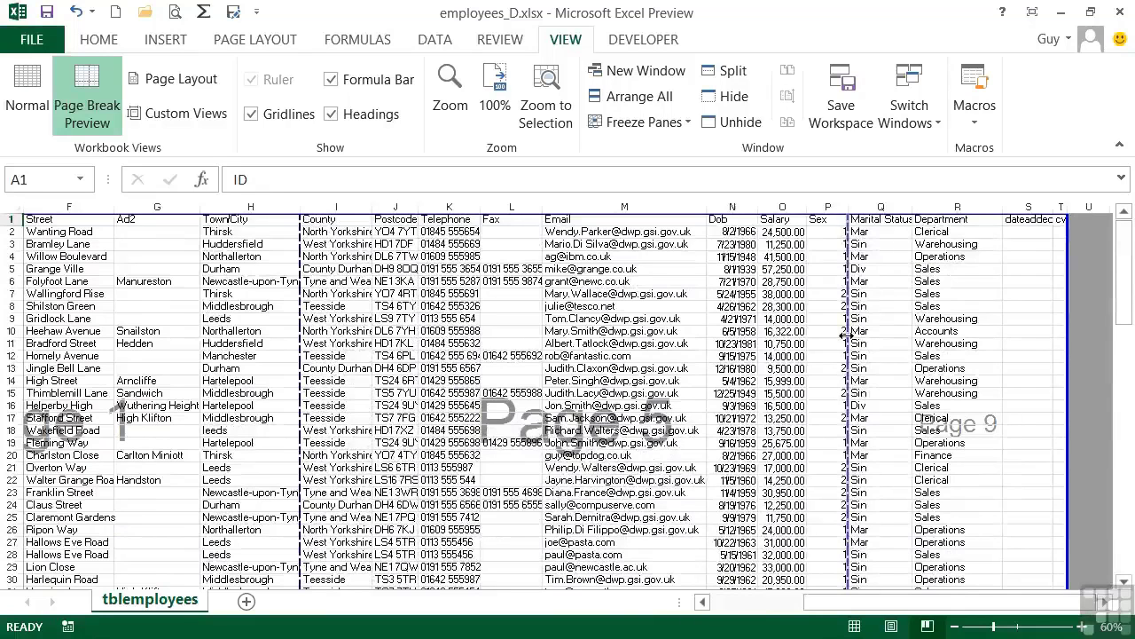
- Drag the vertical page break right past column S so columns I through T share one page
{"action": "left_click_drag", "start_coordinate": [865, 342], "coordinate": [1063, 339]}
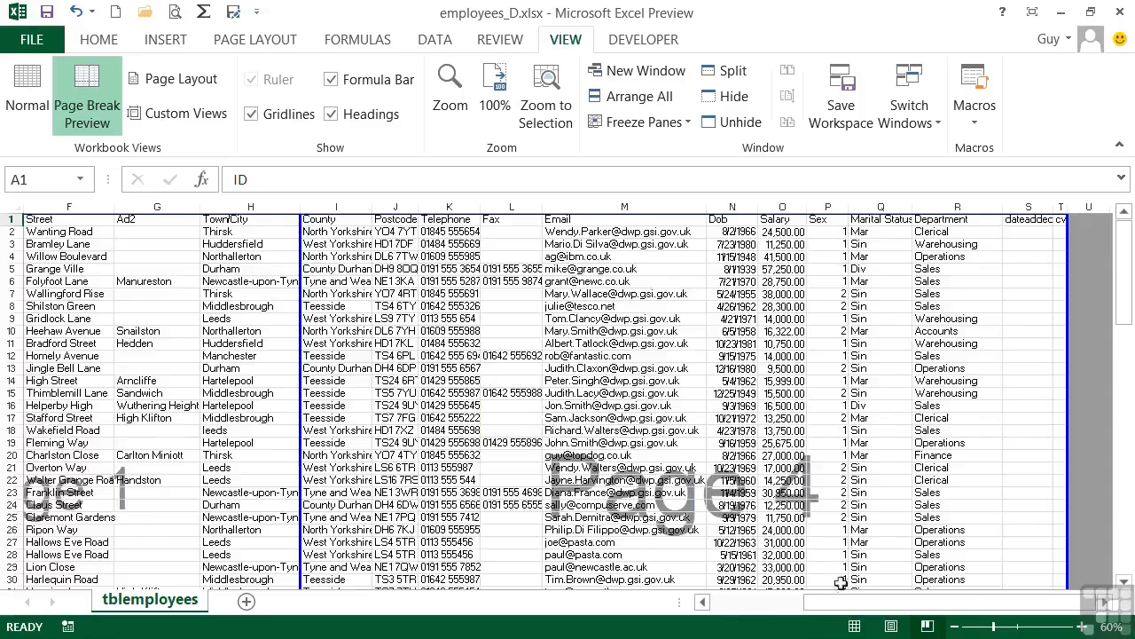
{"action": "left_click_drag", "start_coordinate": [843, 608], "coordinate": [737, 604]}
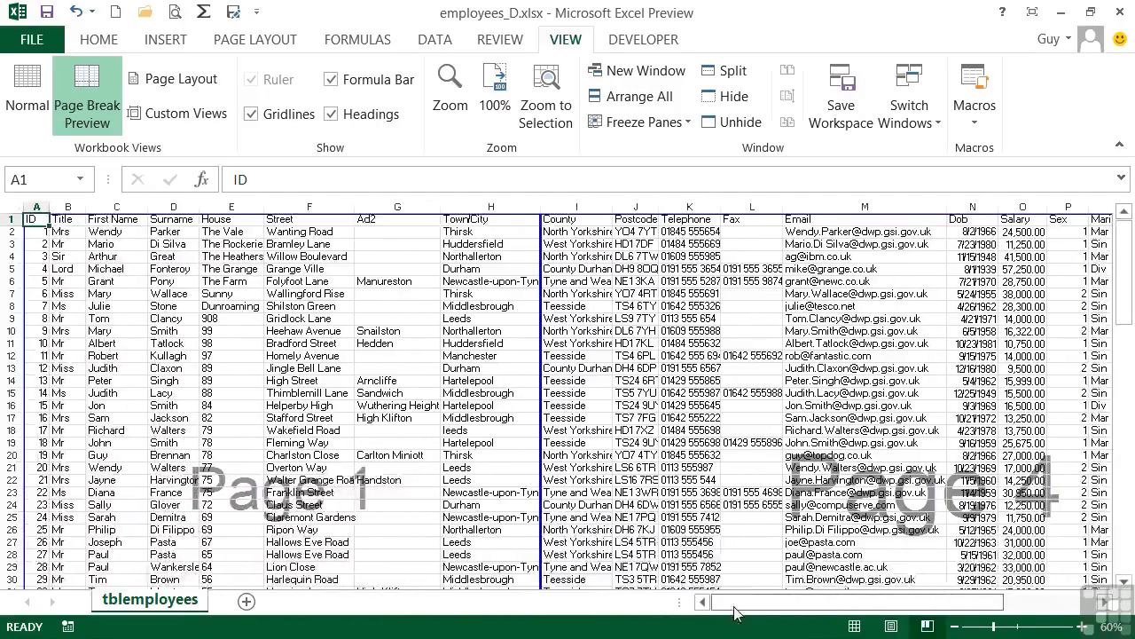
{"action": "scroll", "coordinate": [525, 429], "scroll_direction": "down", "scroll_amount": 1}
{"action": "scroll", "coordinate": [525, 428], "scroll_direction": "down", "scroll_amount": 20}
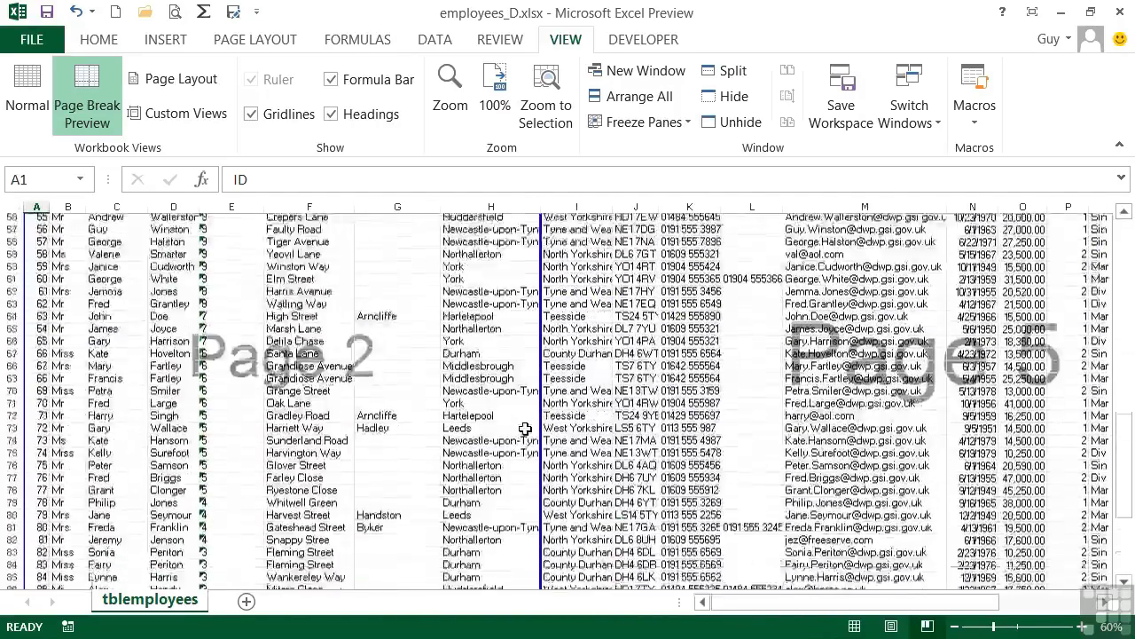
{"action": "scroll", "coordinate": [525, 429], "scroll_direction": "down", "scroll_amount": 4}
{"action": "scroll", "coordinate": [525, 429], "scroll_direction": "up", "scroll_amount": 20}
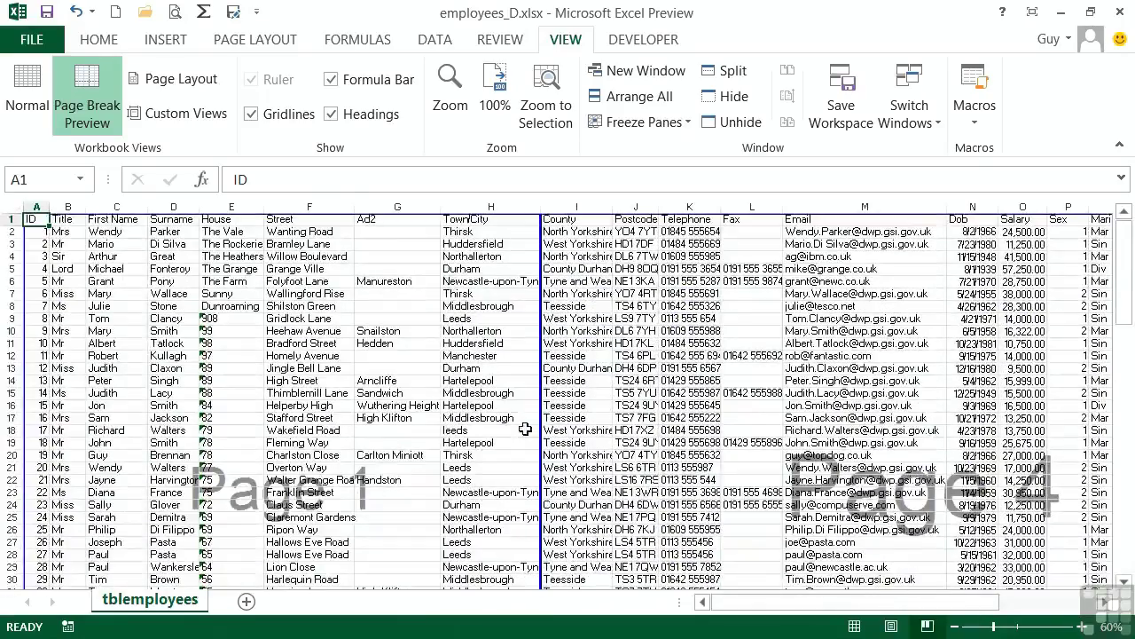
{"action": "left_click_drag", "start_coordinate": [832, 604], "coordinate": [374, 289]}
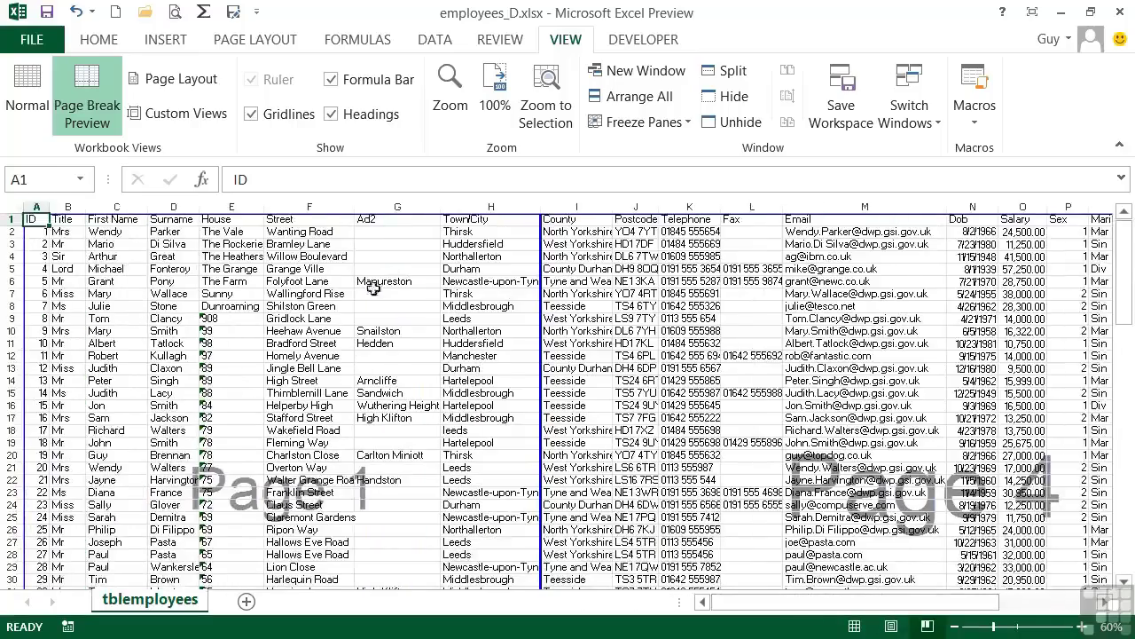
{"action": "left_click", "coordinate": [177, 15]}
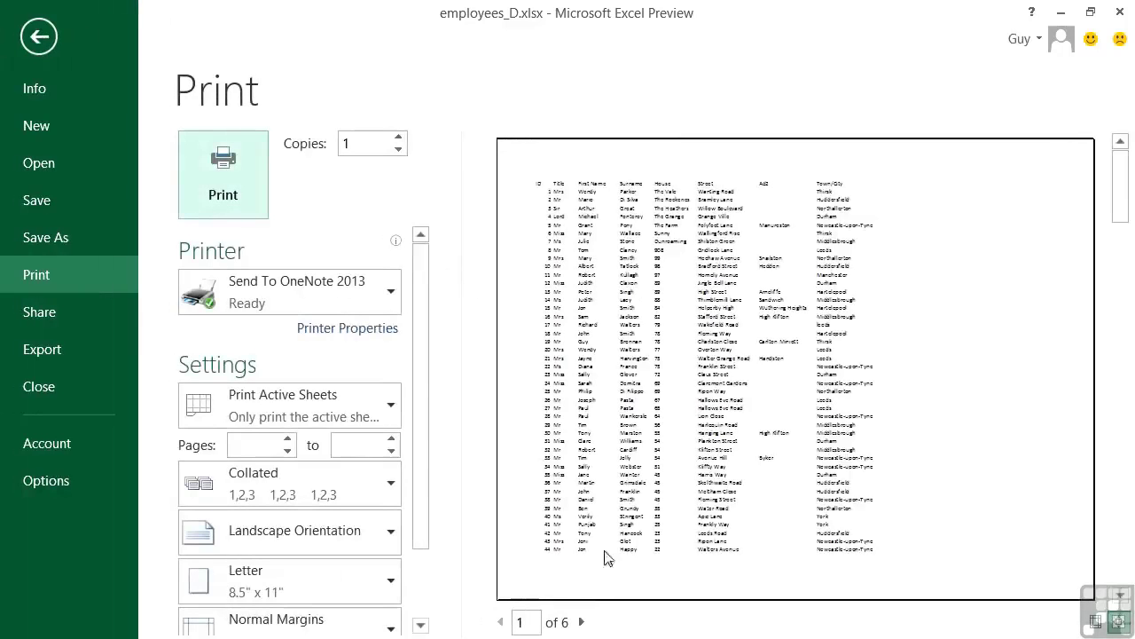
{"action": "left_click", "coordinate": [582, 621]}
{"action": "left_click", "coordinate": [583, 622]}
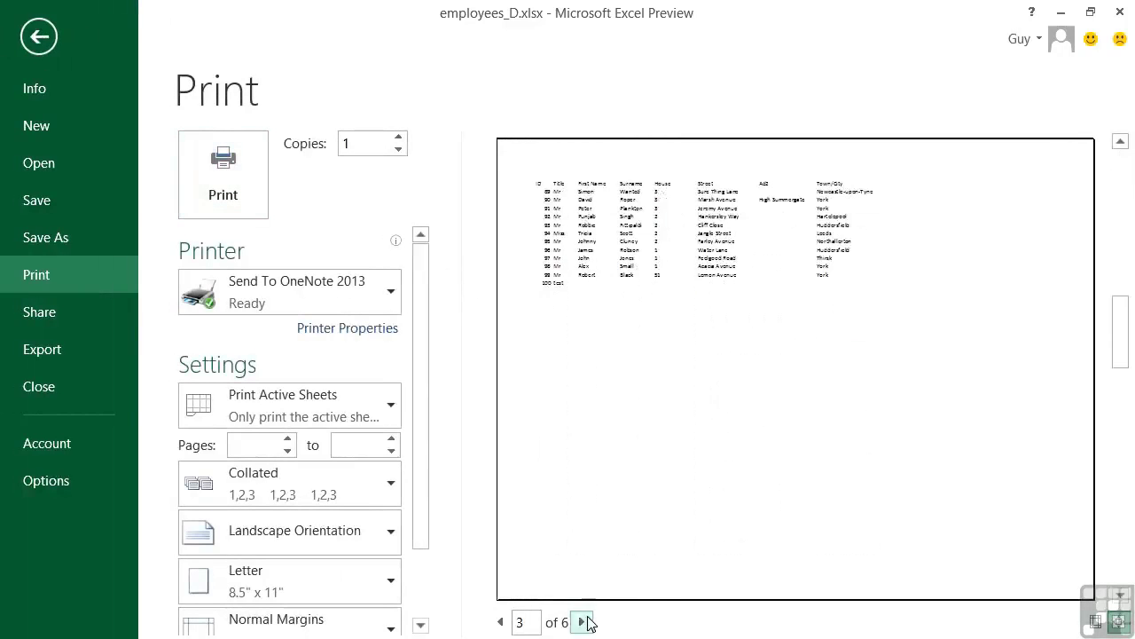
{"action": "left_click", "coordinate": [583, 621]}
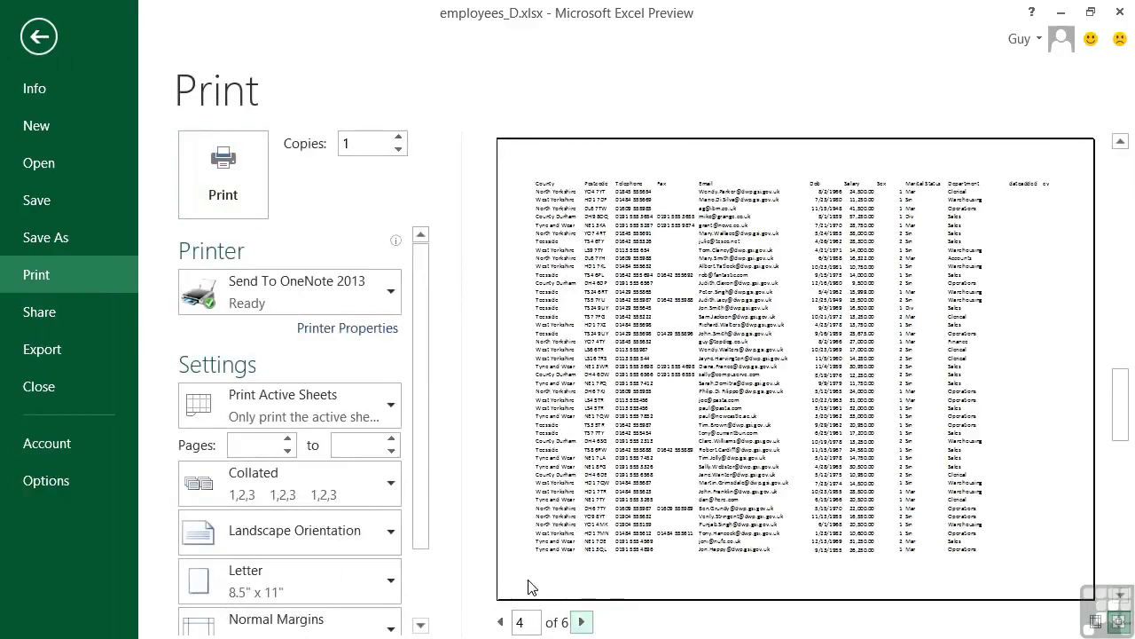
{"action": "key", "text": "Escape"}
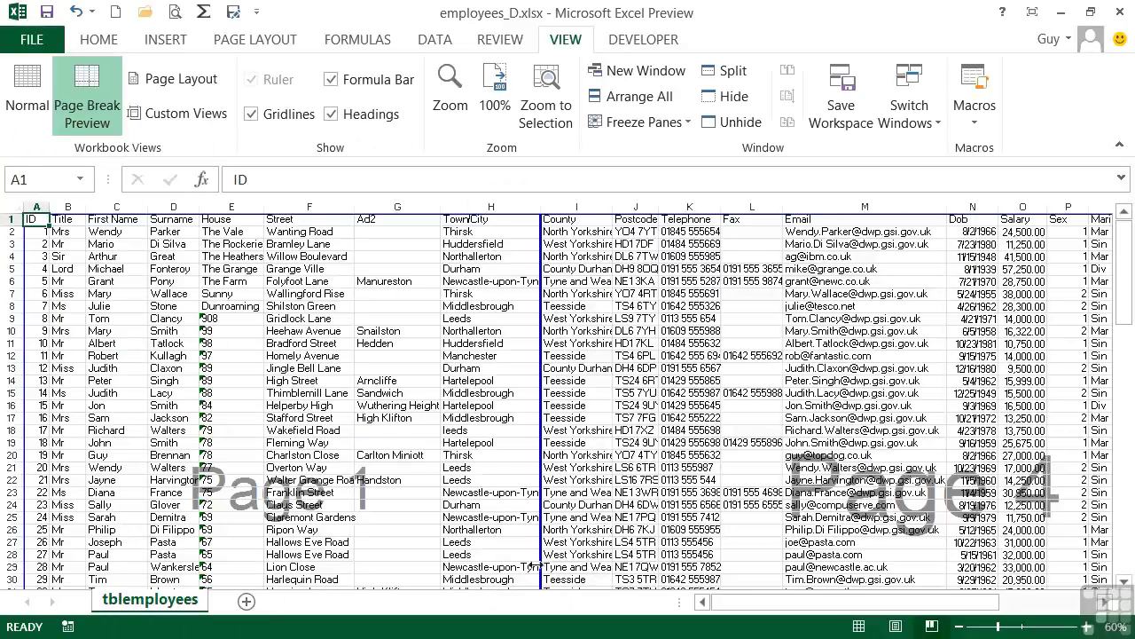
{"action": "left_click_drag", "start_coordinate": [537, 350], "coordinate": [719, 344]}
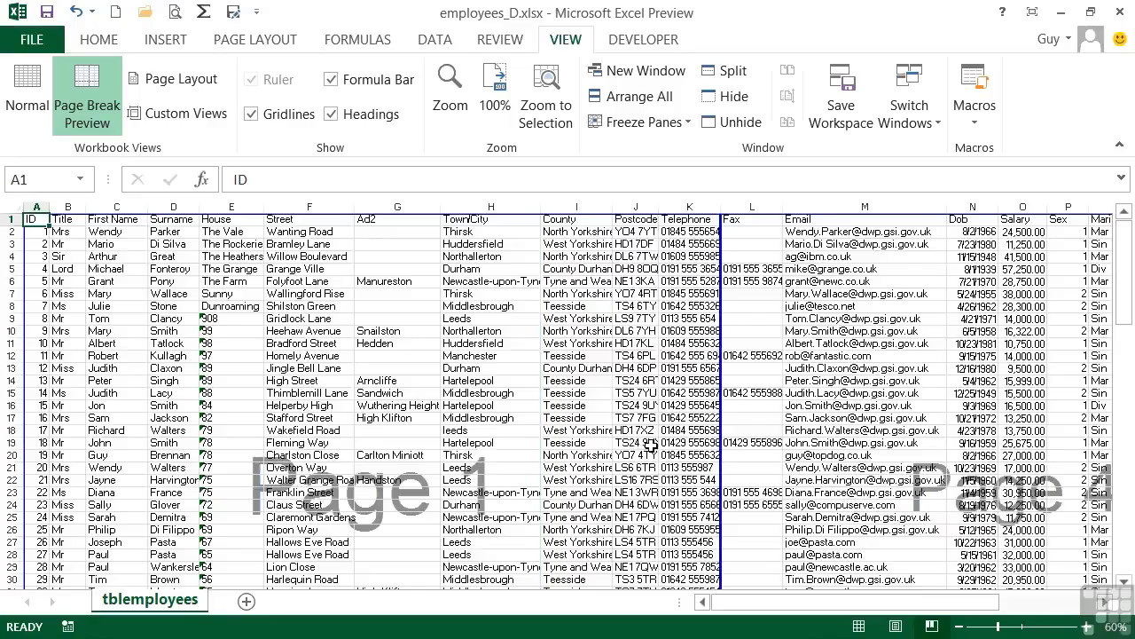
{"action": "scroll", "coordinate": [650, 447], "scroll_direction": "down", "scroll_amount": 12}
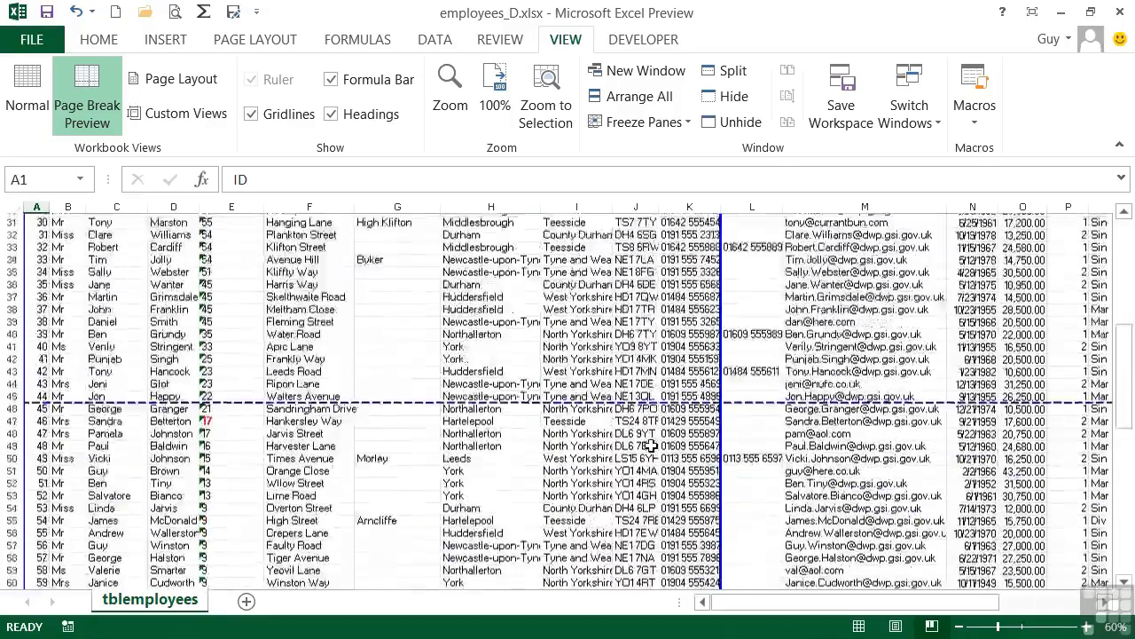
{"action": "scroll", "coordinate": [650, 447], "scroll_direction": "up", "scroll_amount": 12}
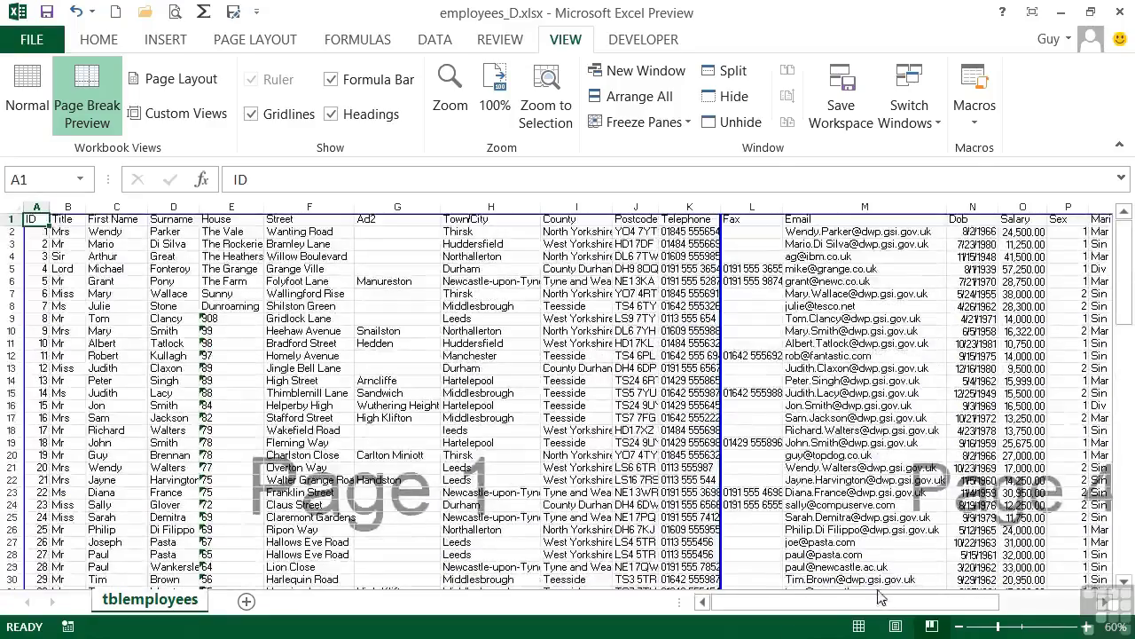
{"action": "left_click_drag", "start_coordinate": [893, 608], "coordinate": [997, 627]}
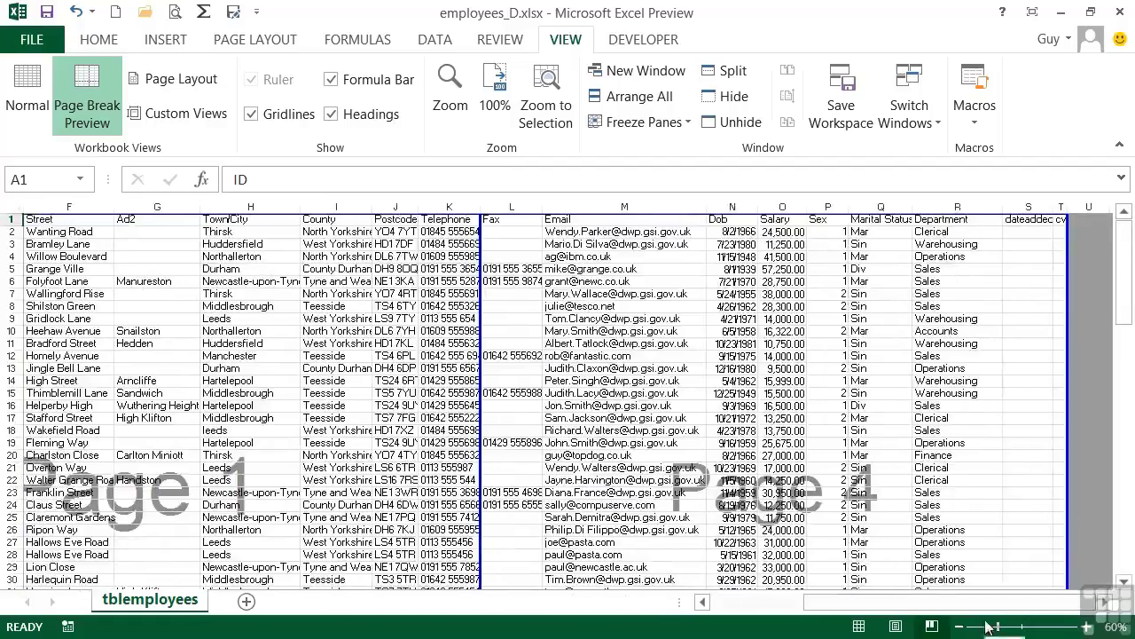
{"action": "scroll", "coordinate": [999, 480], "scroll_direction": "down", "scroll_amount": 20}
{"action": "scroll", "coordinate": [998, 481], "scroll_direction": "down", "scroll_amount": 5}
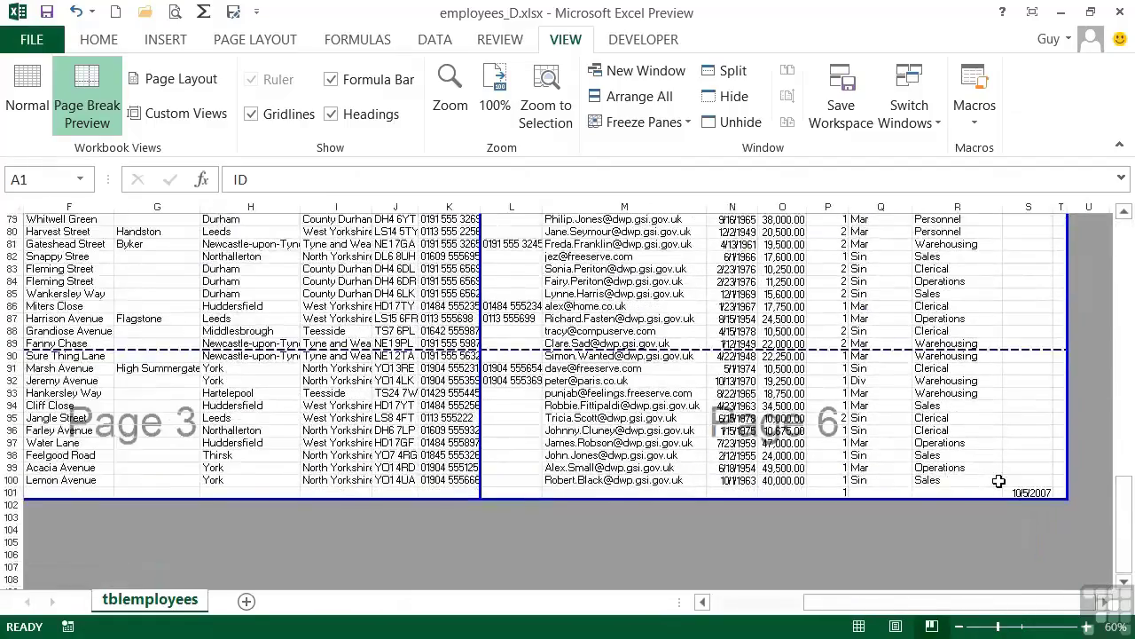
{"action": "scroll", "coordinate": [999, 481], "scroll_direction": "up", "scroll_amount": 10}
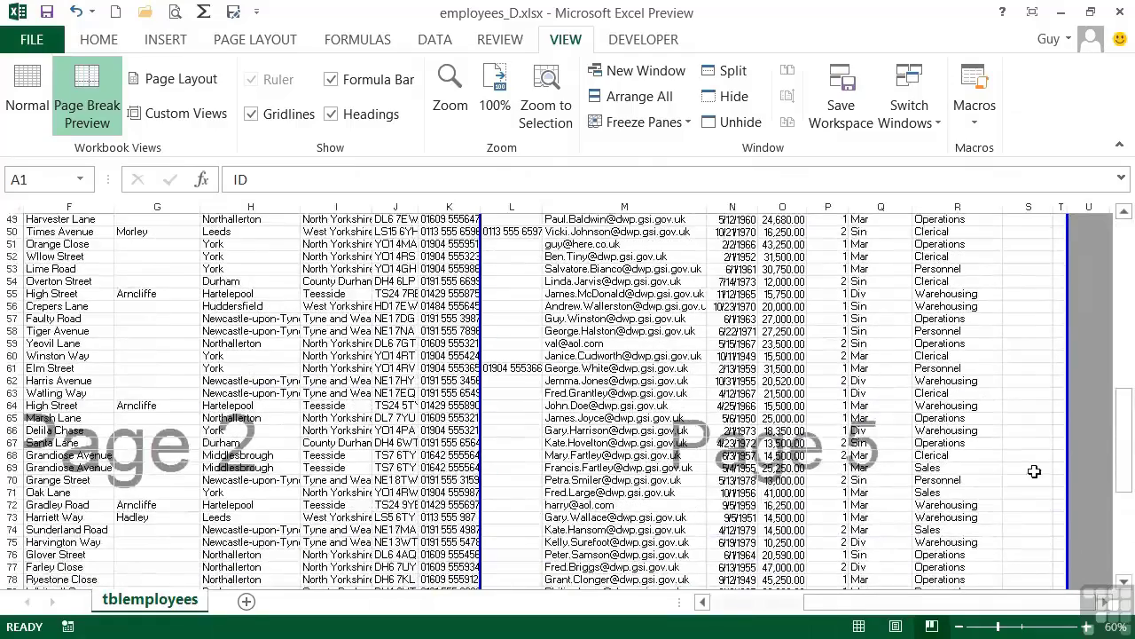
- Pull the print area's right border in from after column T to after column S
{"action": "left_click_drag", "start_coordinate": [1069, 315], "coordinate": [1054, 377]}
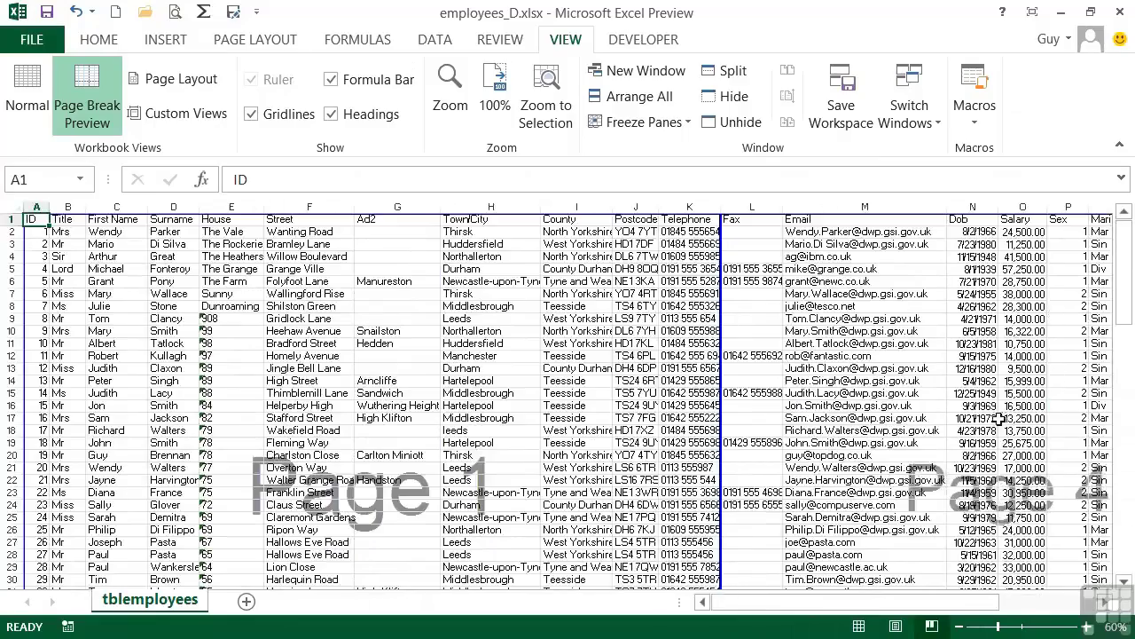
{"action": "left_click_drag", "start_coordinate": [988, 608], "coordinate": [1108, 610]}
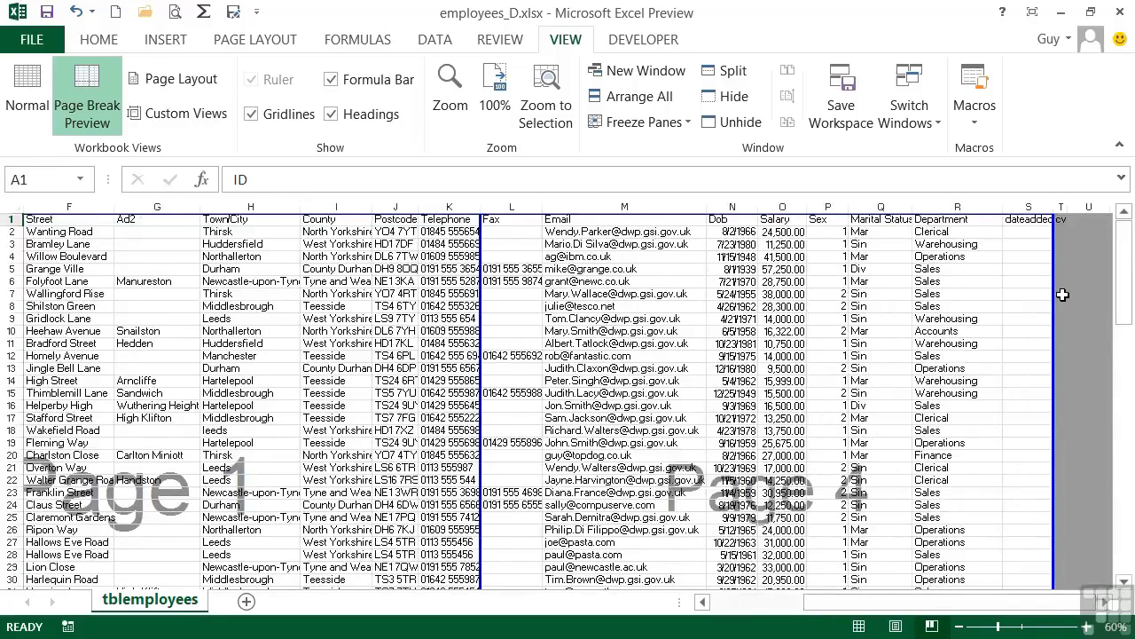
{"action": "scroll", "coordinate": [1062, 295], "scroll_direction": "down", "scroll_amount": 20}
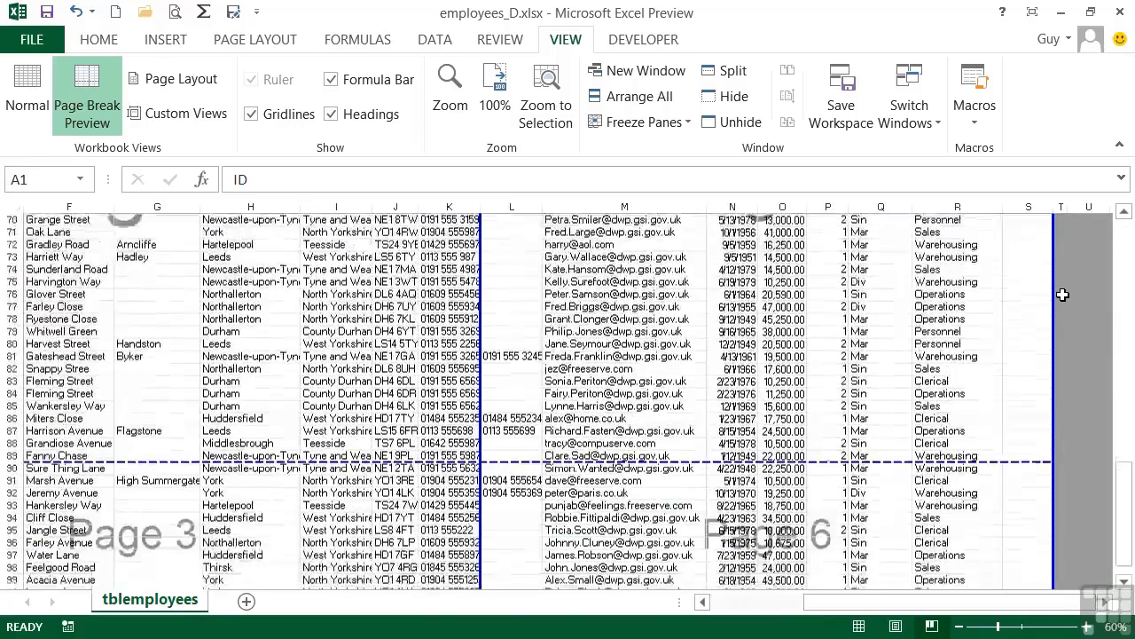
{"action": "scroll", "coordinate": [1063, 295], "scroll_direction": "down", "scroll_amount": 1}
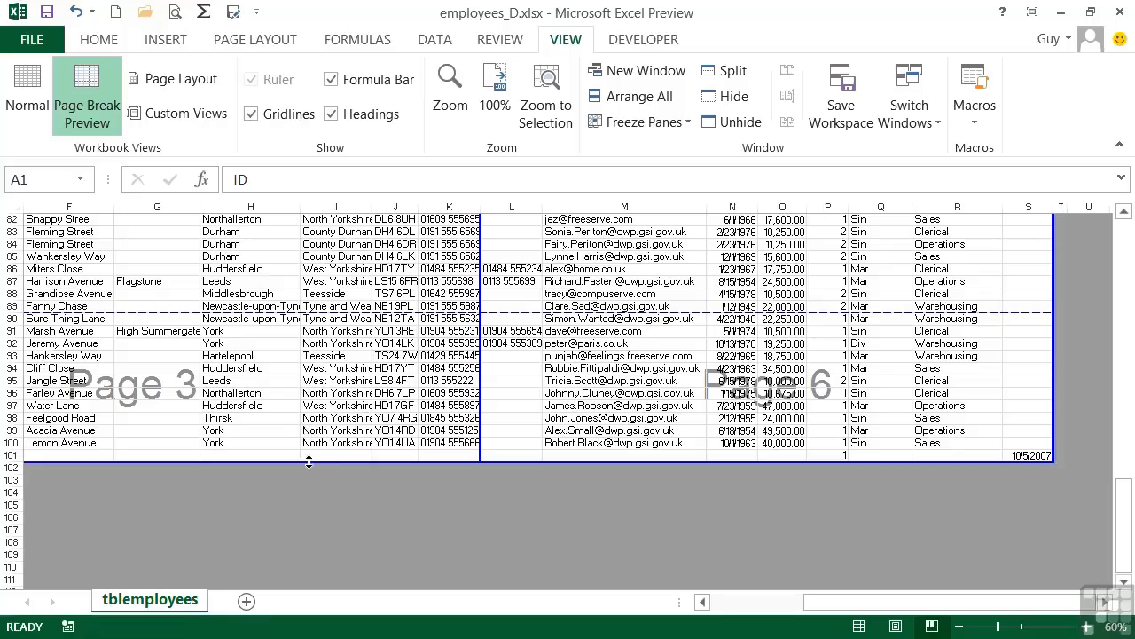
- Raise the bottom print-area border above row 101, then scroll through the pages from the top
{"action": "left_click_drag", "start_coordinate": [308, 461], "coordinate": [312, 444]}
{"action": "key", "text": "ctrl+Home"}
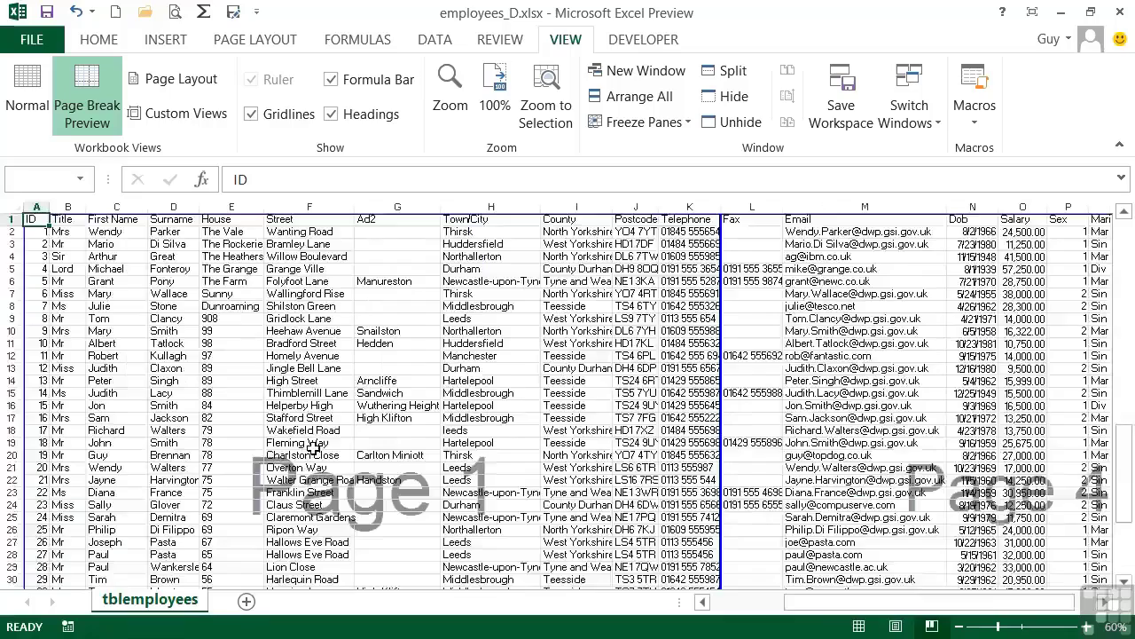
{"action": "scroll", "coordinate": [313, 448], "scroll_direction": "down", "scroll_amount": 8}
{"action": "scroll", "coordinate": [312, 448], "scroll_direction": "down", "scroll_amount": 18}
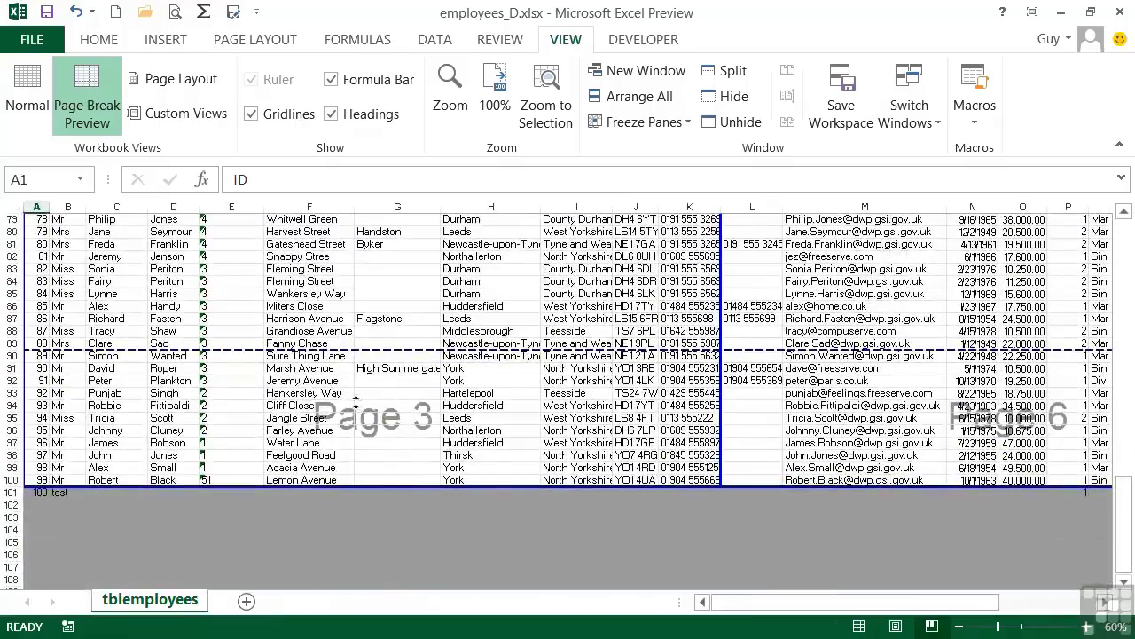
{"action": "scroll", "coordinate": [342, 487], "scroll_direction": "up", "scroll_amount": 10}
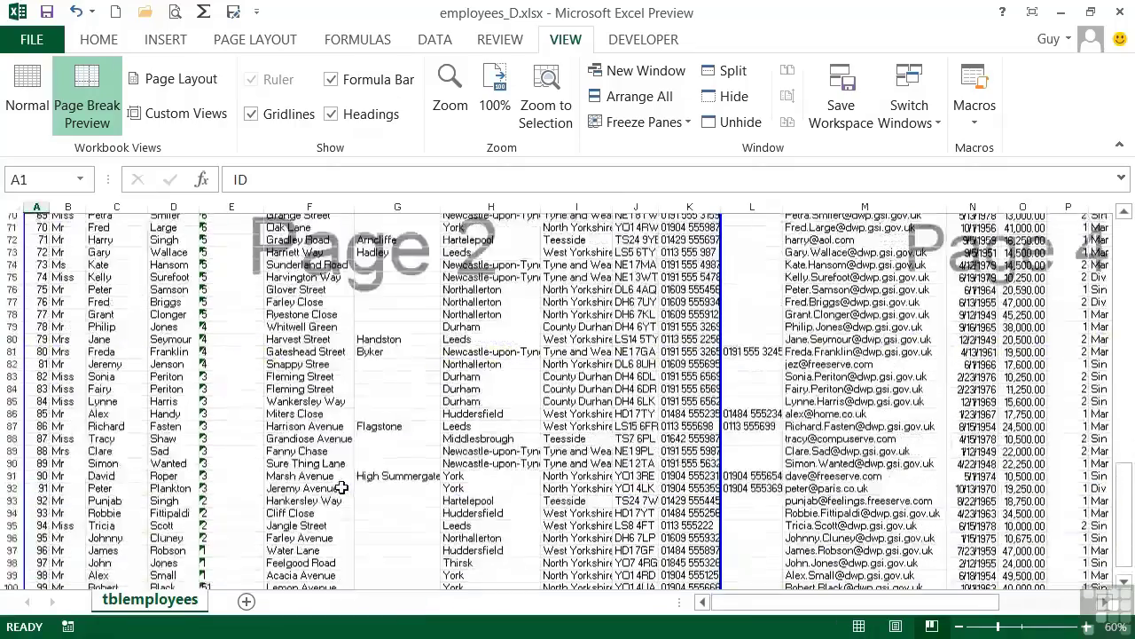
{"action": "scroll", "coordinate": [341, 487], "scroll_direction": "up", "scroll_amount": 10}
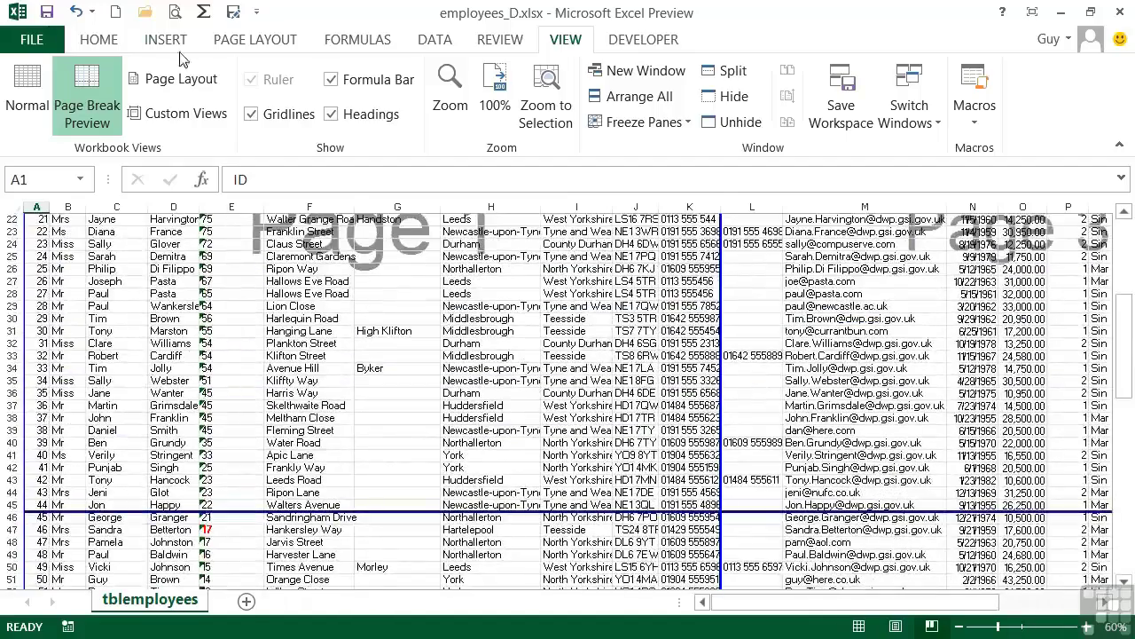
- Check the current printout in Print Preview, paging forward and back, then return to the sheet
{"action": "left_click", "coordinate": [174, 12]}
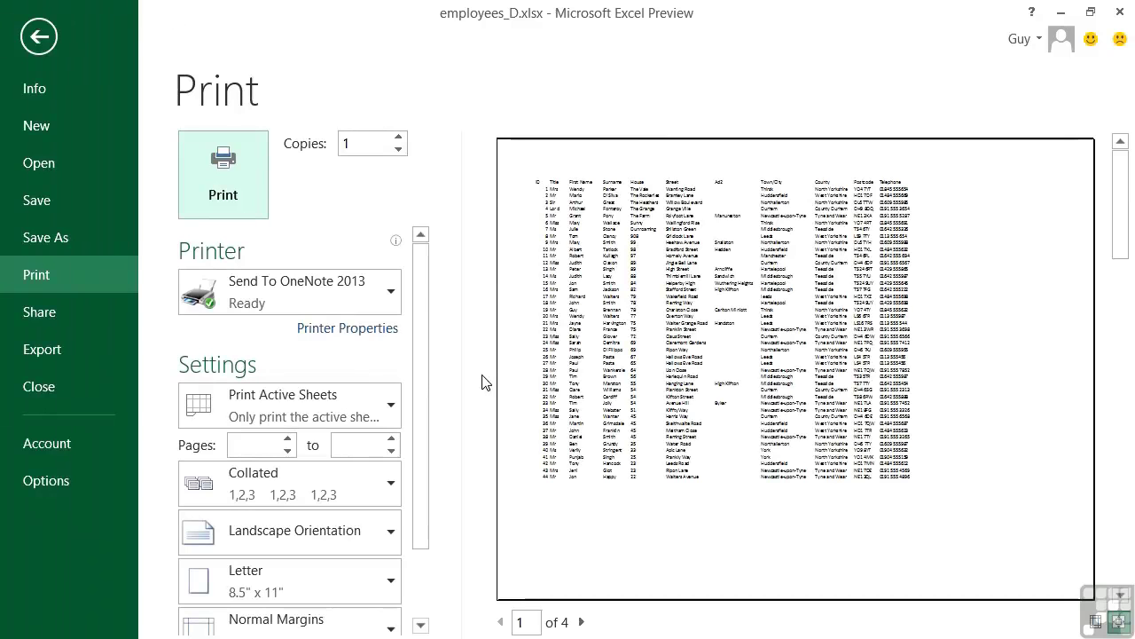
{"action": "left_click", "coordinate": [583, 622]}
{"action": "left_click", "coordinate": [583, 621]}
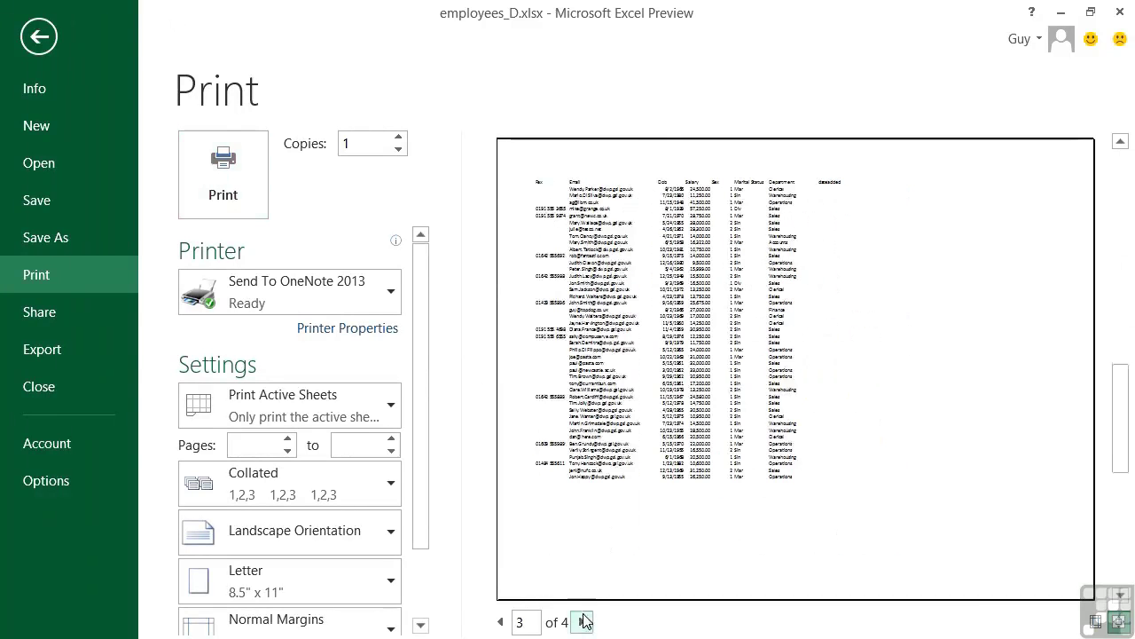
{"action": "left_click", "coordinate": [583, 622]}
{"action": "left_click", "coordinate": [500, 622]}
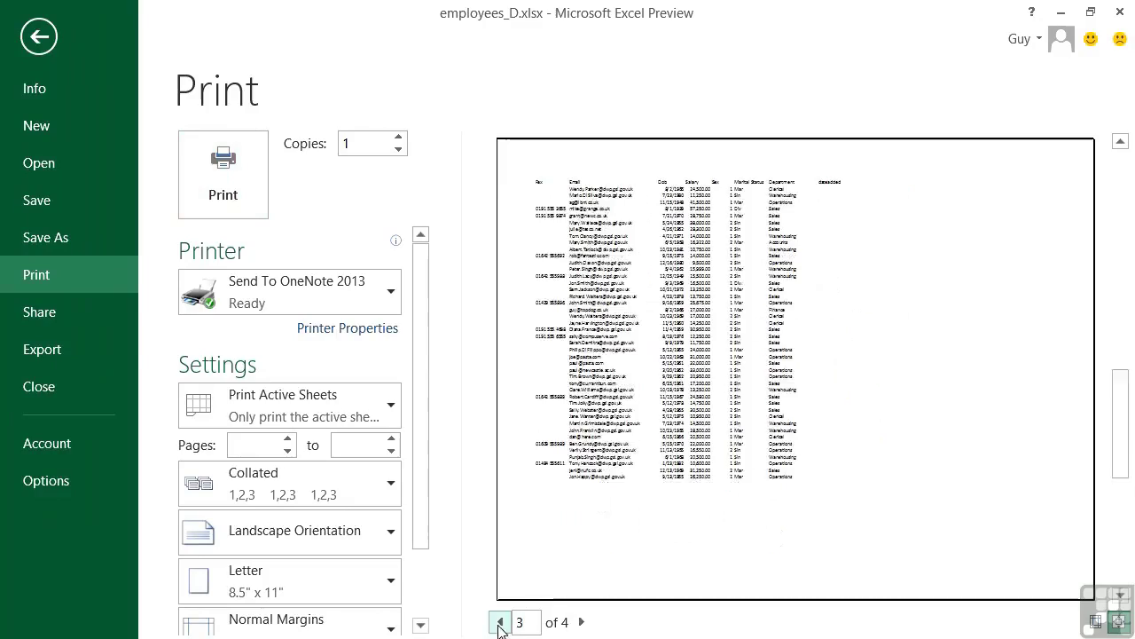
{"action": "left_click", "coordinate": [500, 622]}
{"action": "left_click", "coordinate": [39, 37]}
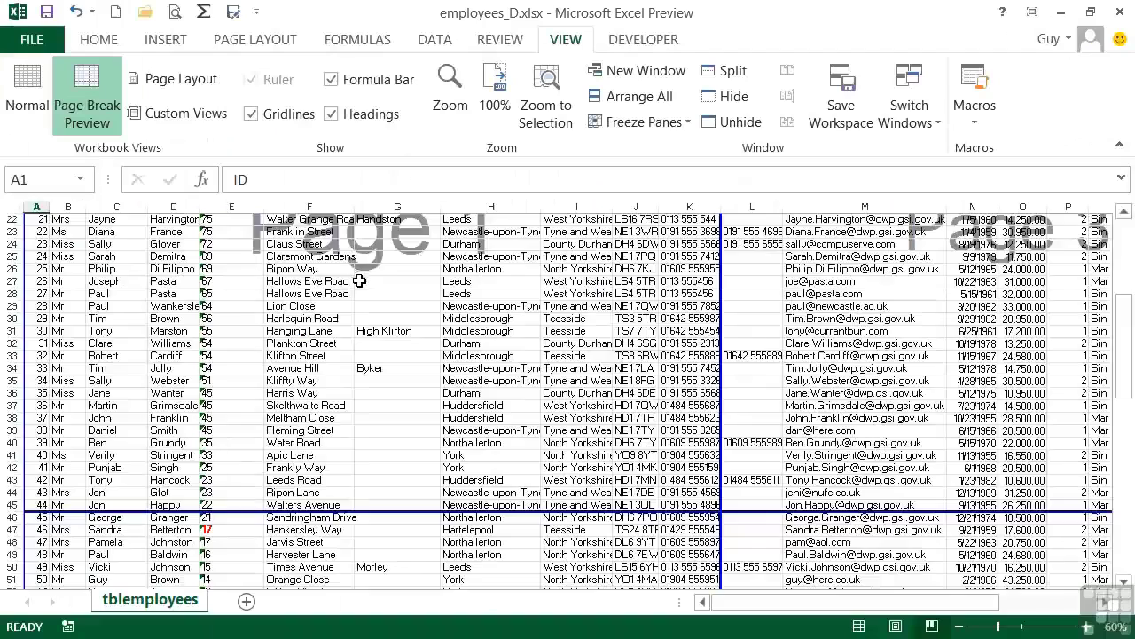
- Drag the first horizontal page break down below row 52 and recheck the 4-page printout
{"action": "scroll", "coordinate": [465, 405], "scroll_direction": "down", "scroll_amount": 3}
{"action": "left_click_drag", "start_coordinate": [465, 405], "coordinate": [491, 486]}
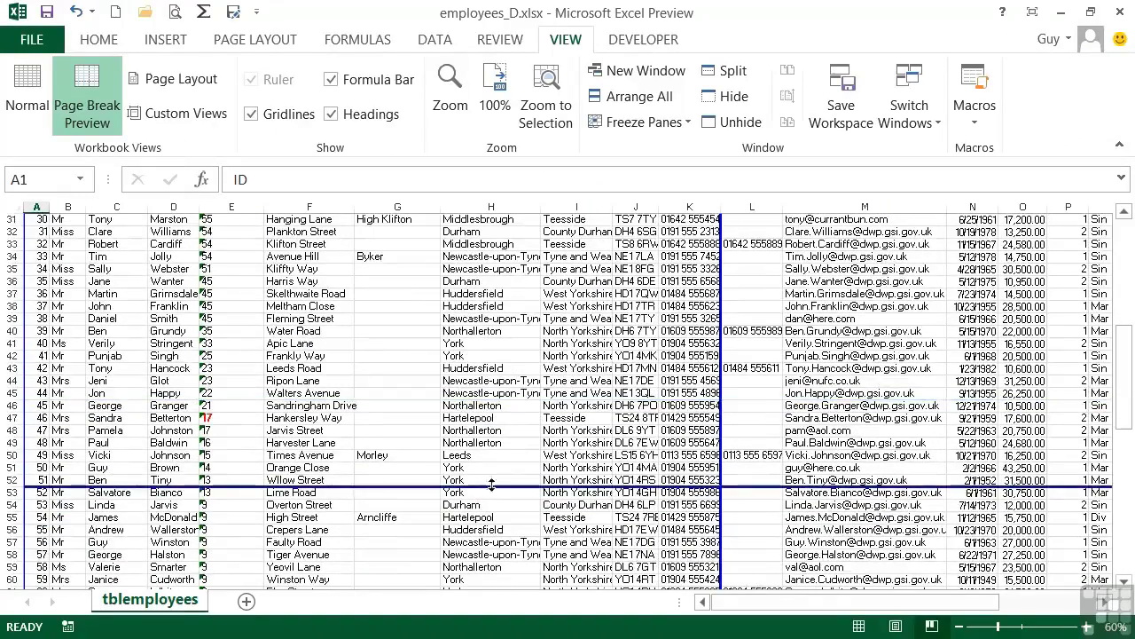
{"action": "left_click", "coordinate": [175, 11]}
{"action": "left_click", "coordinate": [582, 621]}
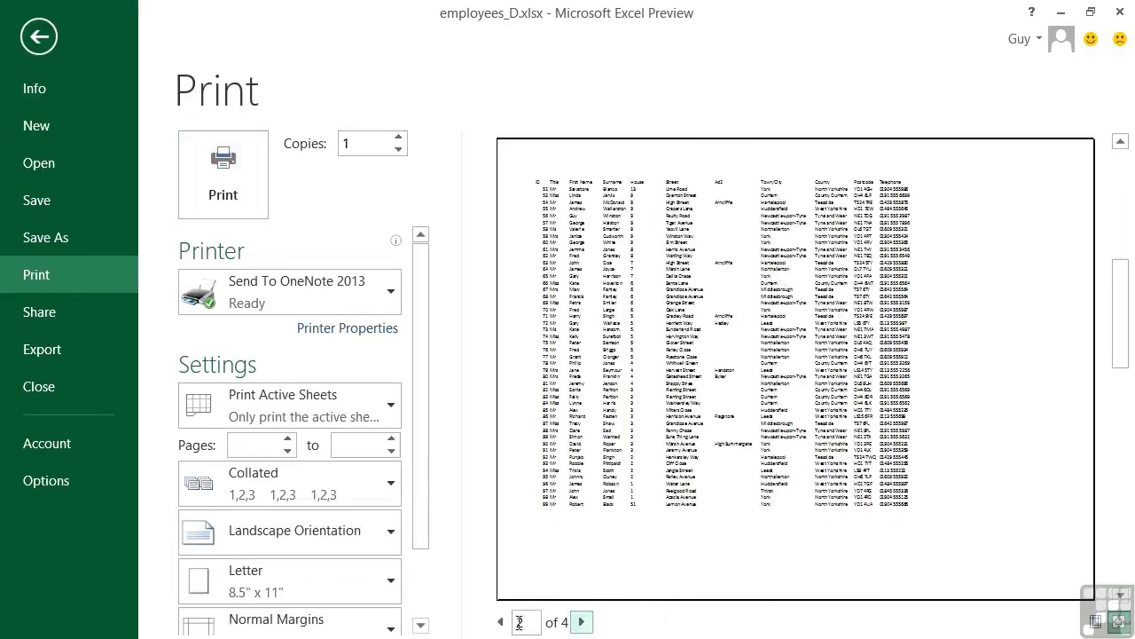
{"action": "left_click", "coordinate": [500, 622]}
{"action": "left_click", "coordinate": [40, 37]}
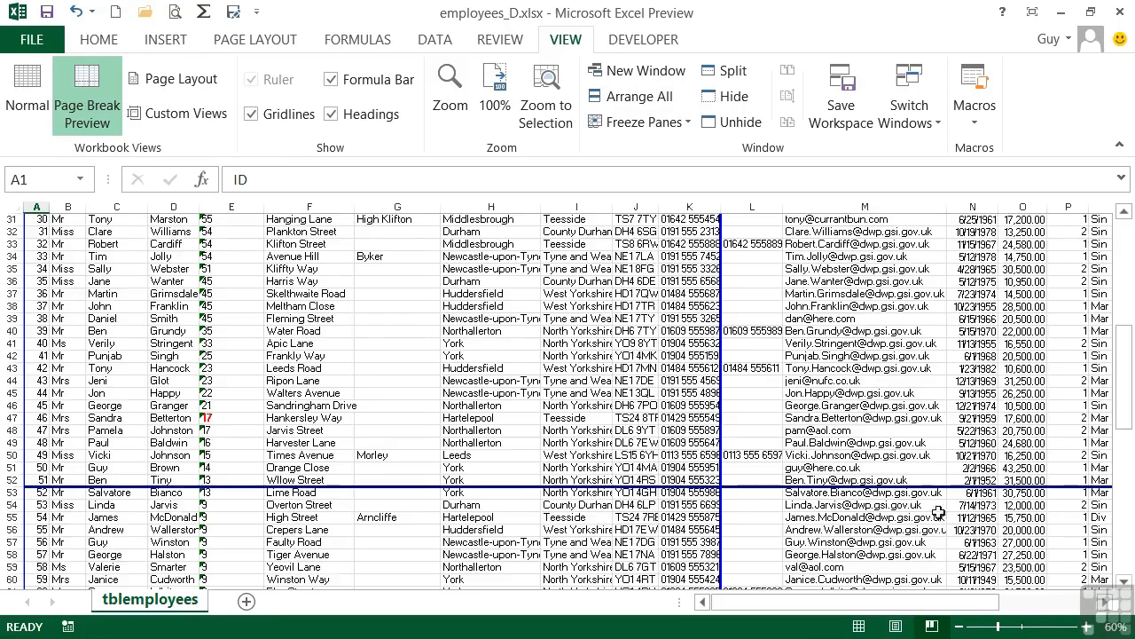
- Move the vertical page break from K/L to L/M and raise the horizontal break to below row 51
{"action": "left_click_drag", "start_coordinate": [988, 608], "coordinate": [1069, 607]}
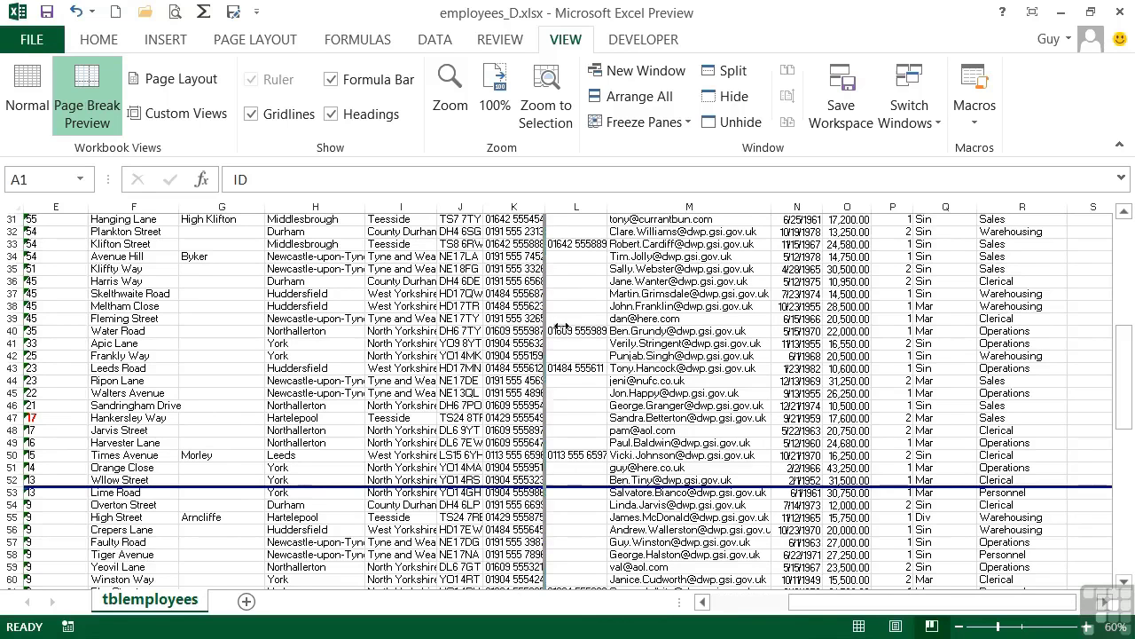
{"action": "left_click_drag", "start_coordinate": [548, 326], "coordinate": [608, 325]}
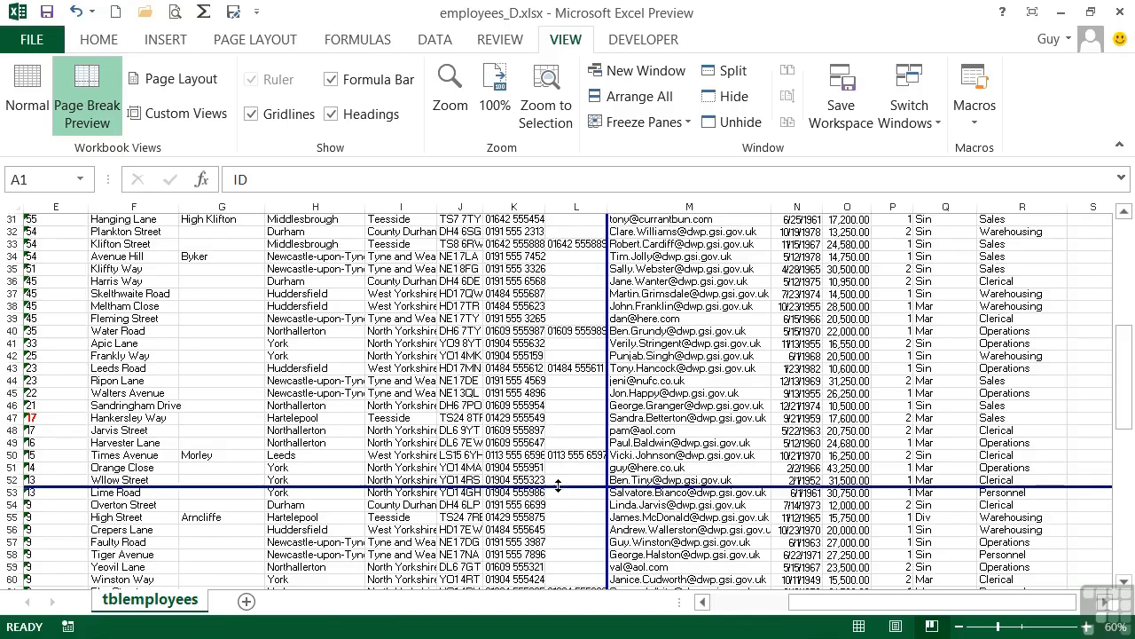
{"action": "left_click_drag", "start_coordinate": [560, 485], "coordinate": [556, 479]}
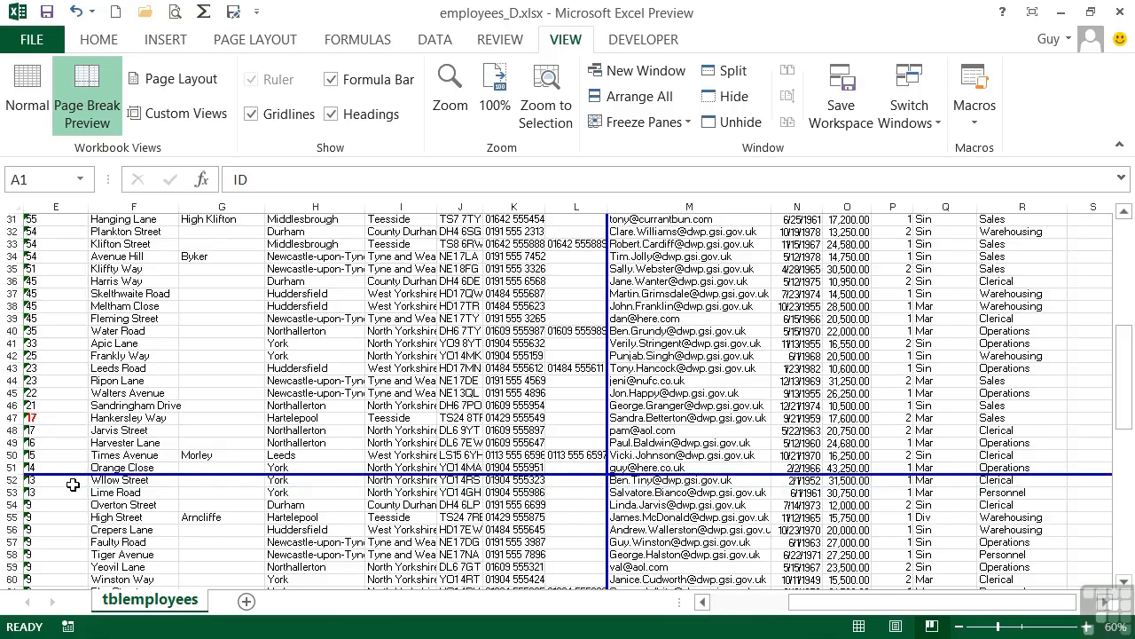
- Select cell G6 and return the employee sheet to Normal view
{"action": "scroll", "coordinate": [73, 484], "scroll_direction": "up", "scroll_amount": 10}
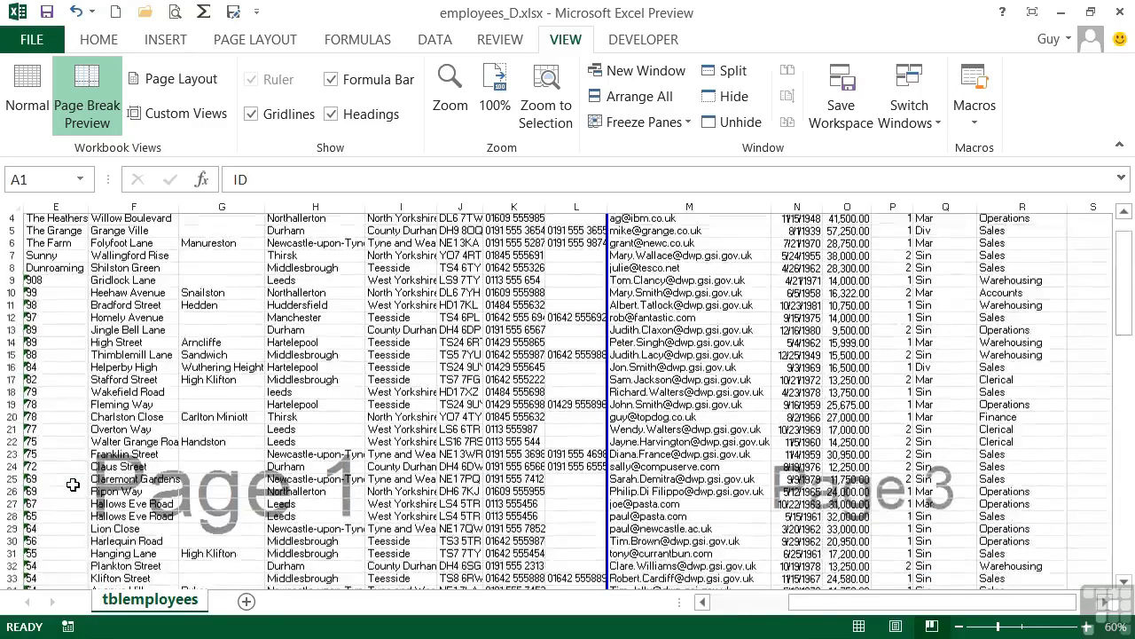
{"action": "left_click", "coordinate": [214, 280]}
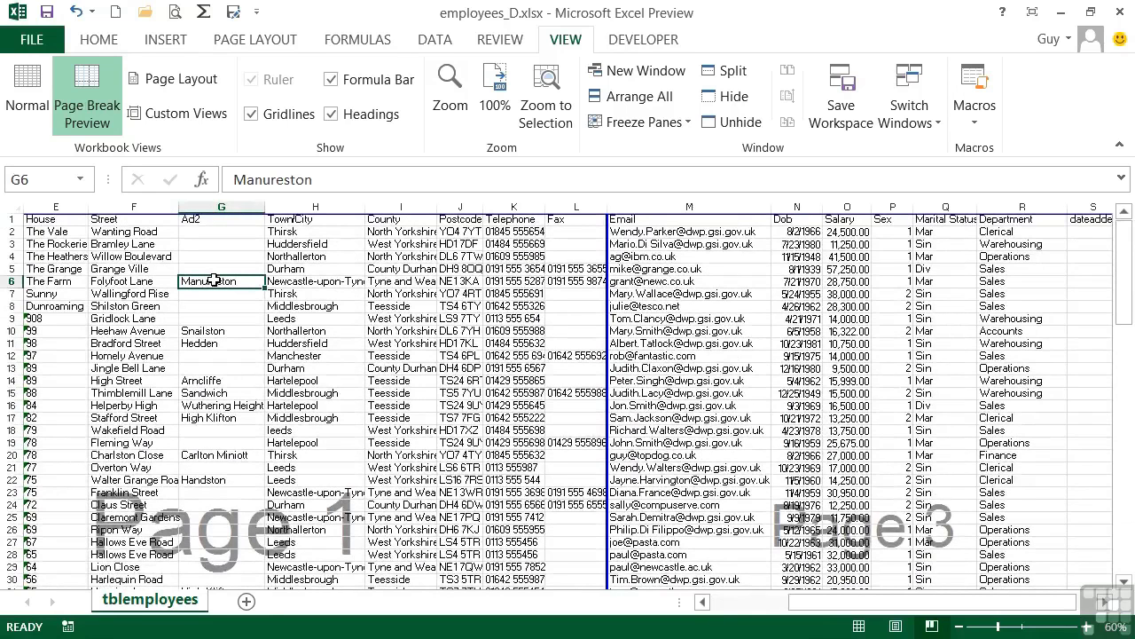
{"action": "left_click", "coordinate": [26, 99]}
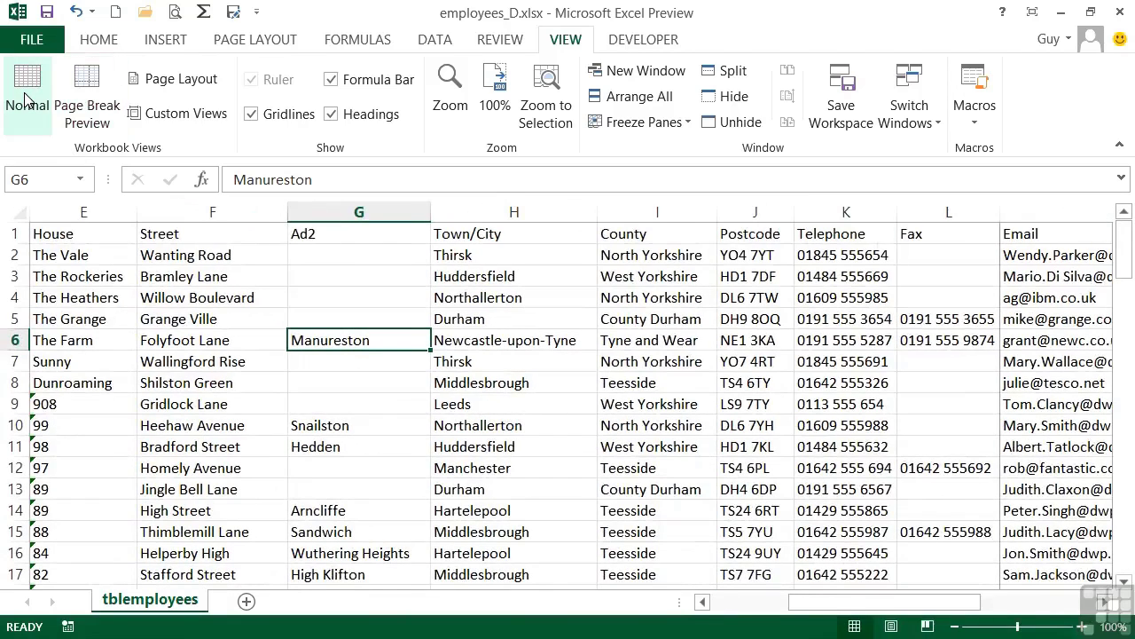
- Switch to Page Layout view and scroll to check the page header and footer areas
{"action": "left_click", "coordinate": [179, 81]}
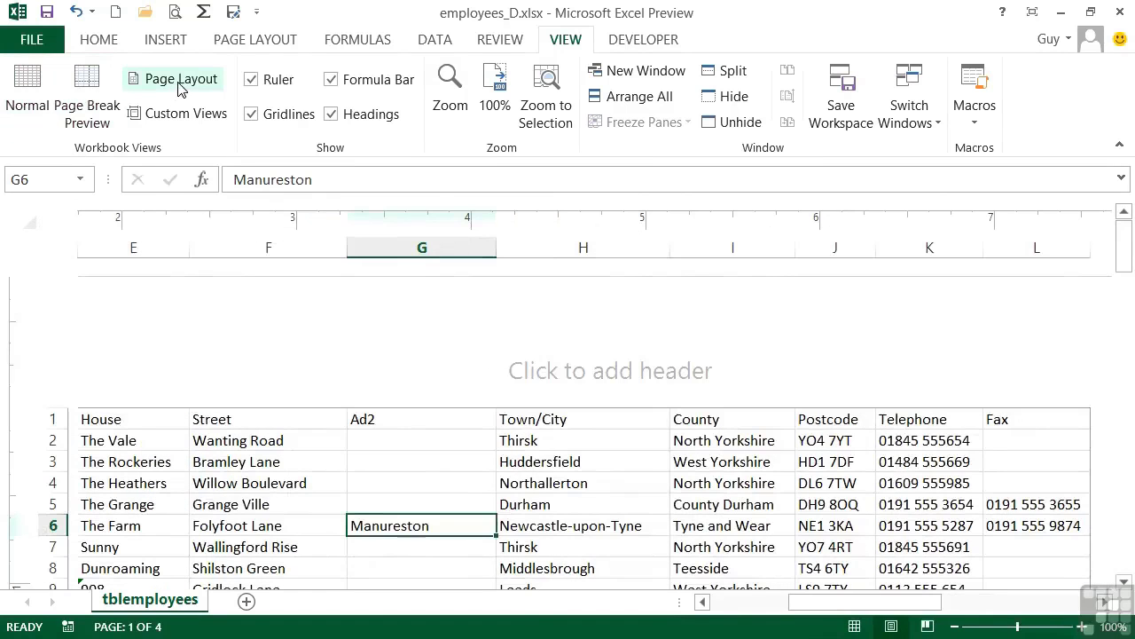
{"action": "scroll", "coordinate": [343, 362], "scroll_direction": "down", "scroll_amount": 3}
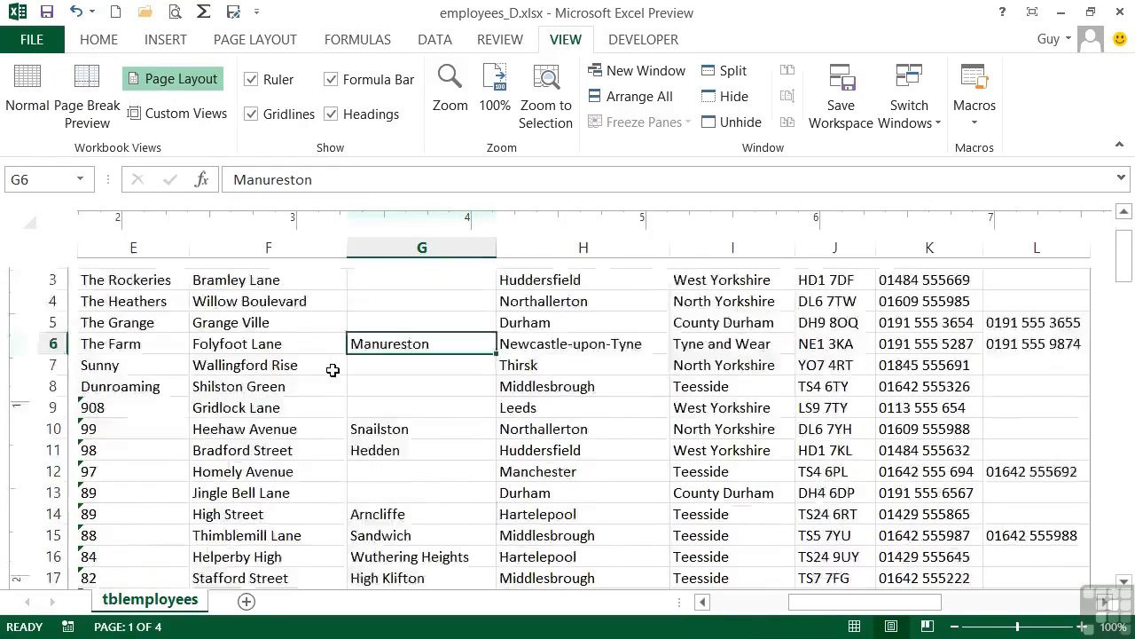
{"action": "scroll", "coordinate": [331, 376], "scroll_direction": "up", "scroll_amount": 4}
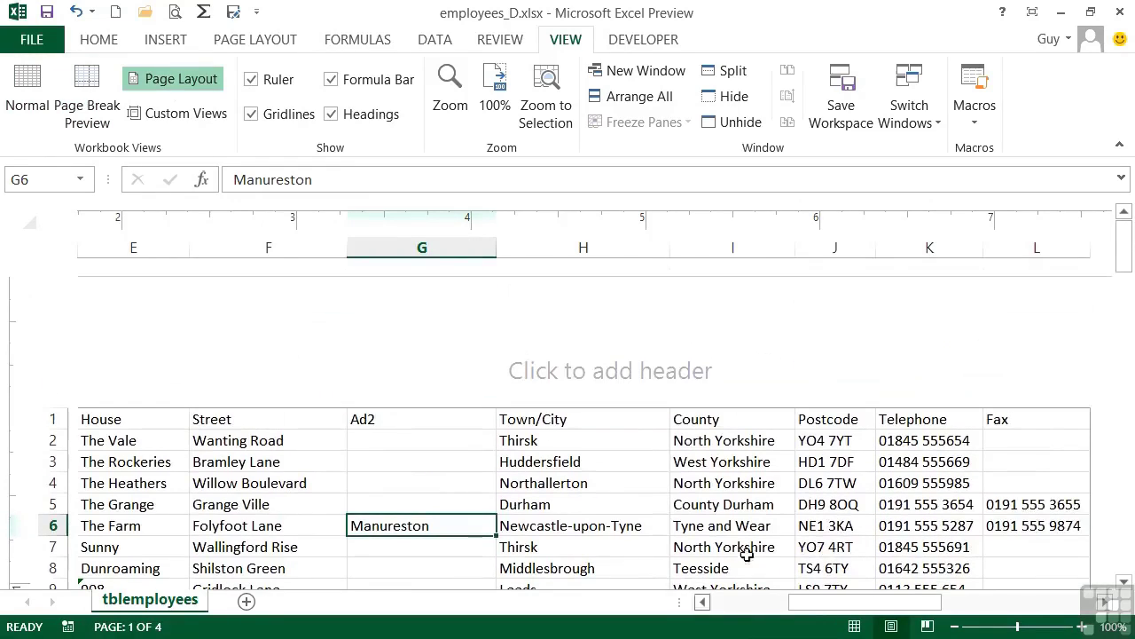
{"action": "scroll", "coordinate": [501, 390], "scroll_direction": "down", "scroll_amount": 3}
{"action": "scroll", "coordinate": [502, 395], "scroll_direction": "down", "scroll_amount": 15}
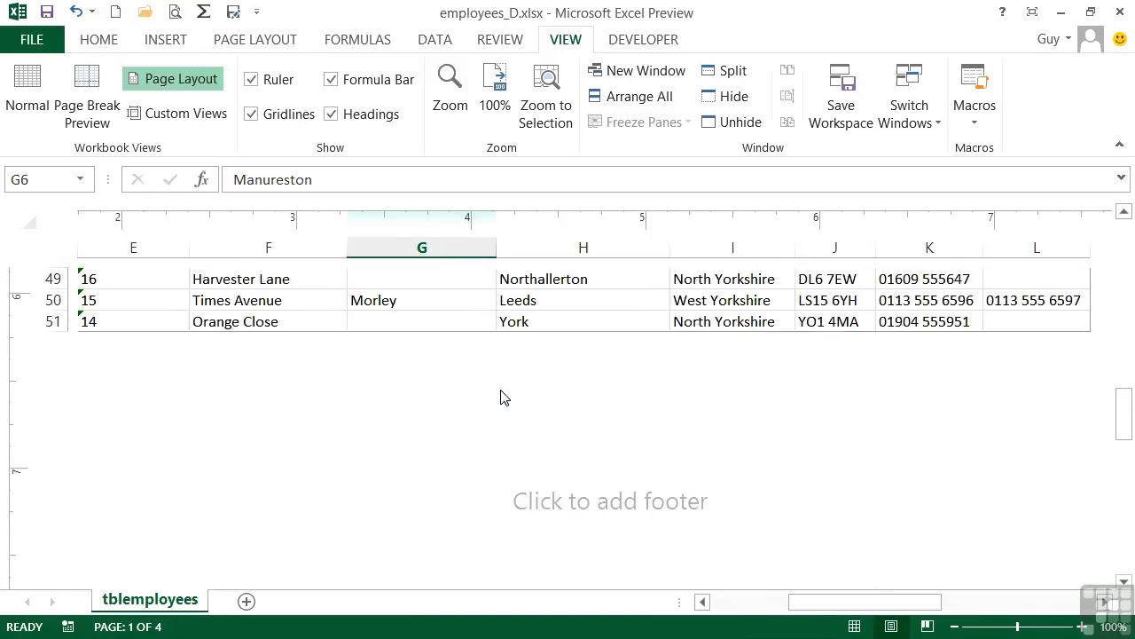
{"action": "scroll", "coordinate": [302, 393], "scroll_direction": "up", "scroll_amount": 17}
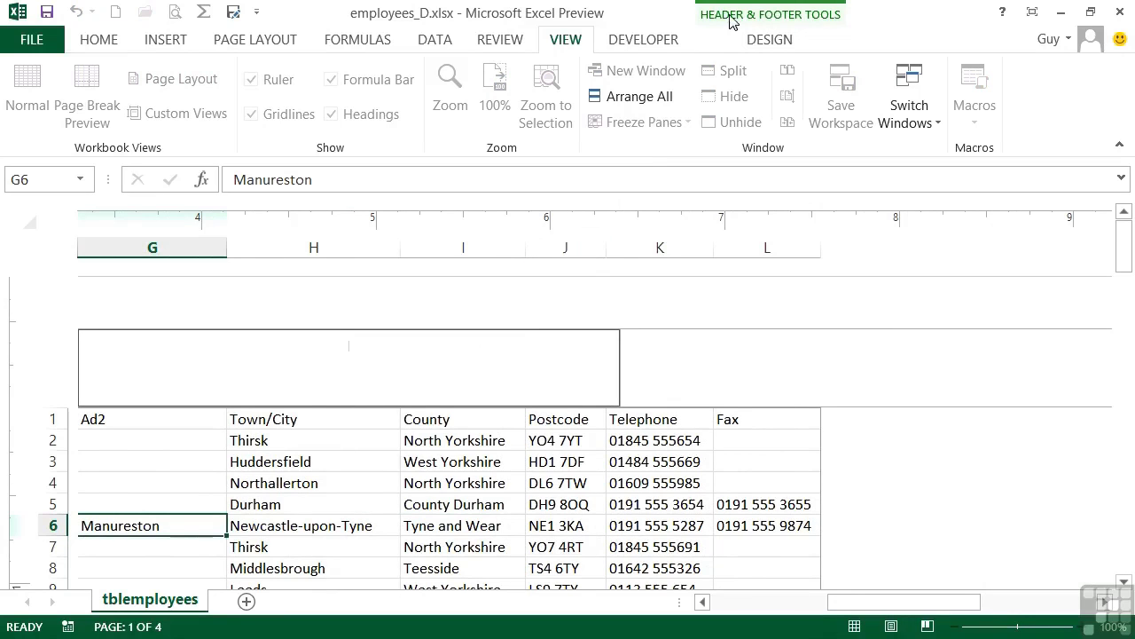
- Leave the header empty via the Header & Footer Design tab and scroll down to the footer
{"action": "left_click", "coordinate": [769, 43]}
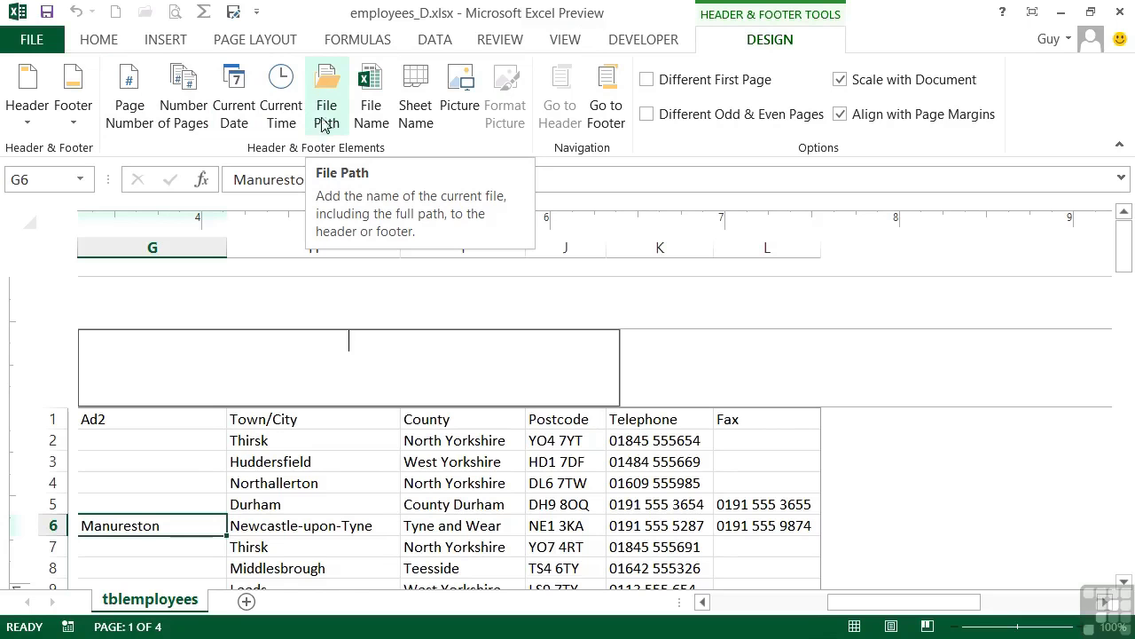
{"action": "left_click", "coordinate": [1124, 586]}
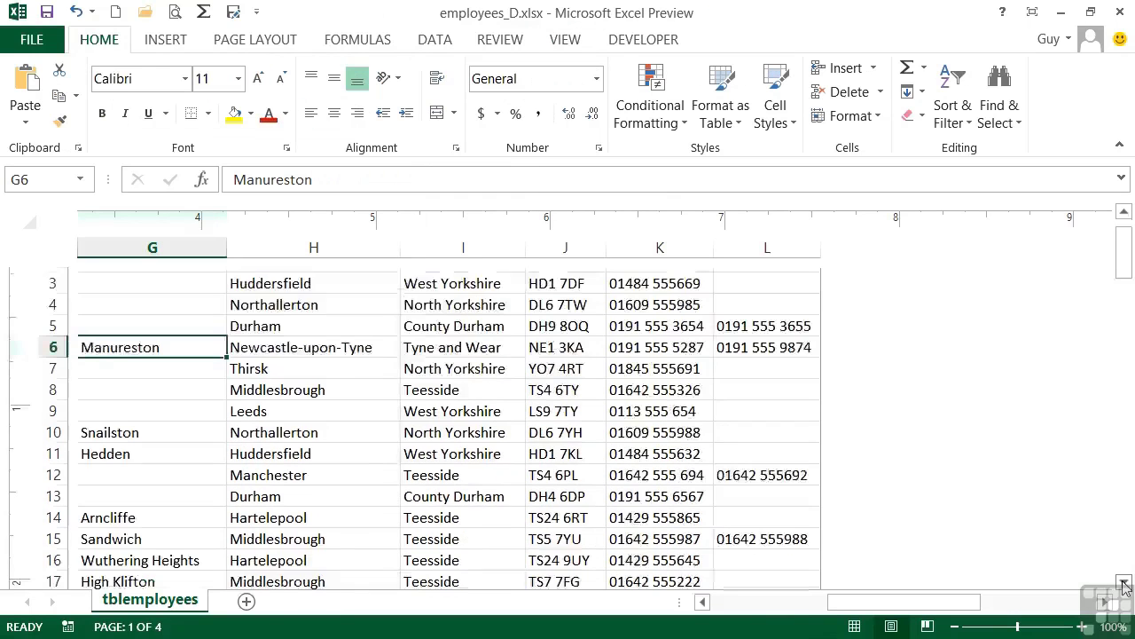
{"action": "left_click", "coordinate": [1124, 586]}
{"action": "scroll", "coordinate": [1127, 295], "scroll_direction": "down", "scroll_amount": 13}
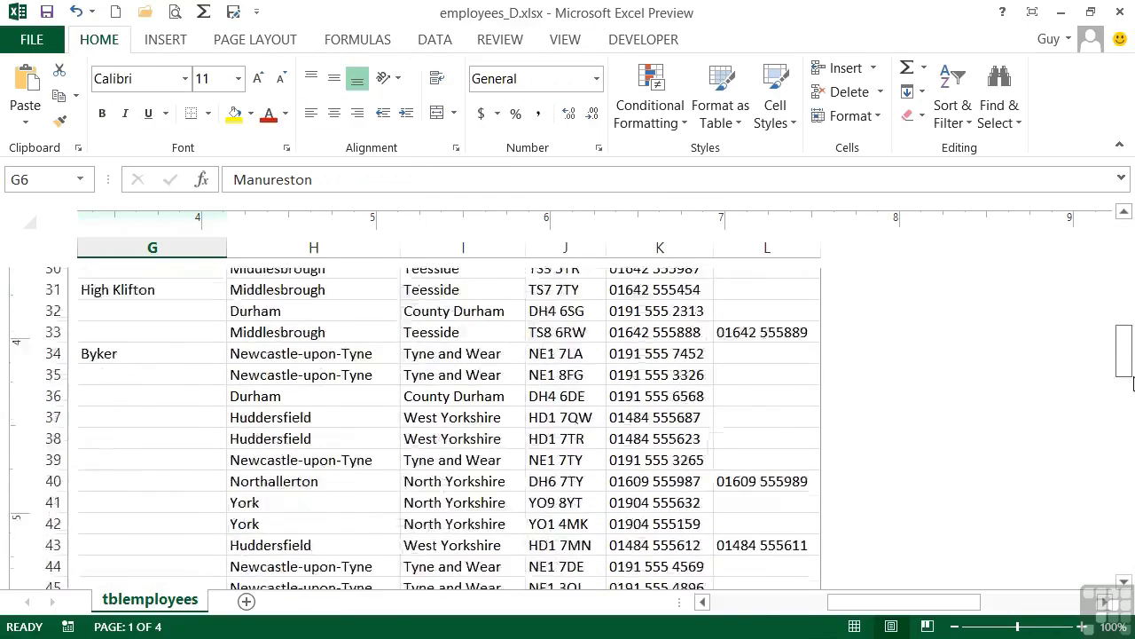
{"action": "left_click_drag", "start_coordinate": [888, 601], "coordinate": [712, 621]}
{"action": "scroll", "coordinate": [452, 568], "scroll_direction": "down", "scroll_amount": 2}
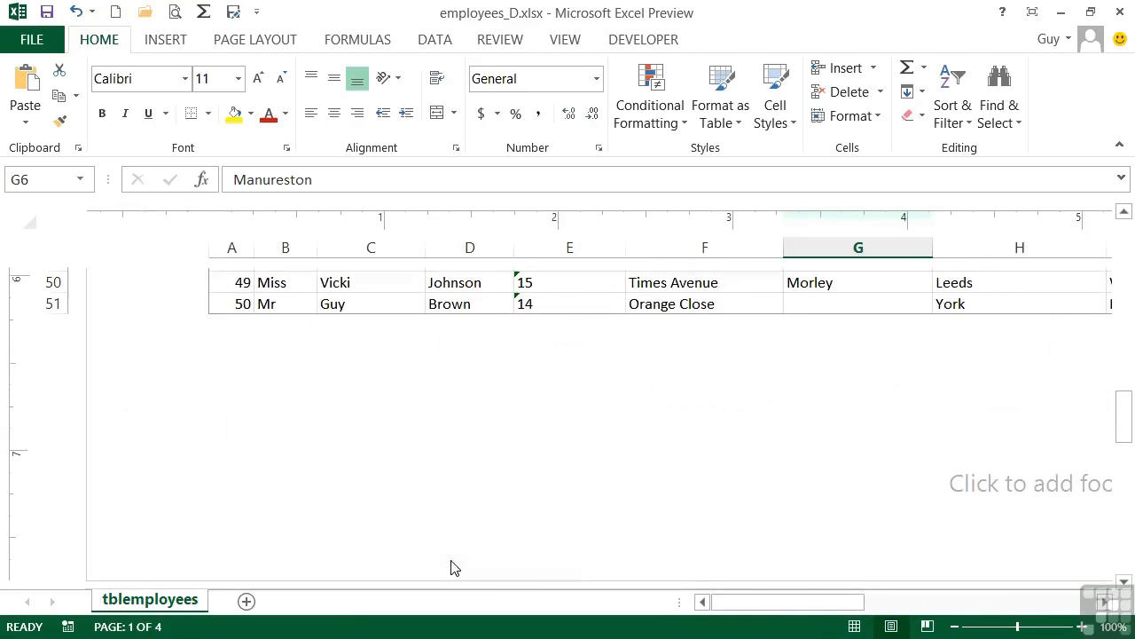
- Insert the workbook's full file path into the left footer section
{"action": "left_click", "coordinate": [507, 479]}
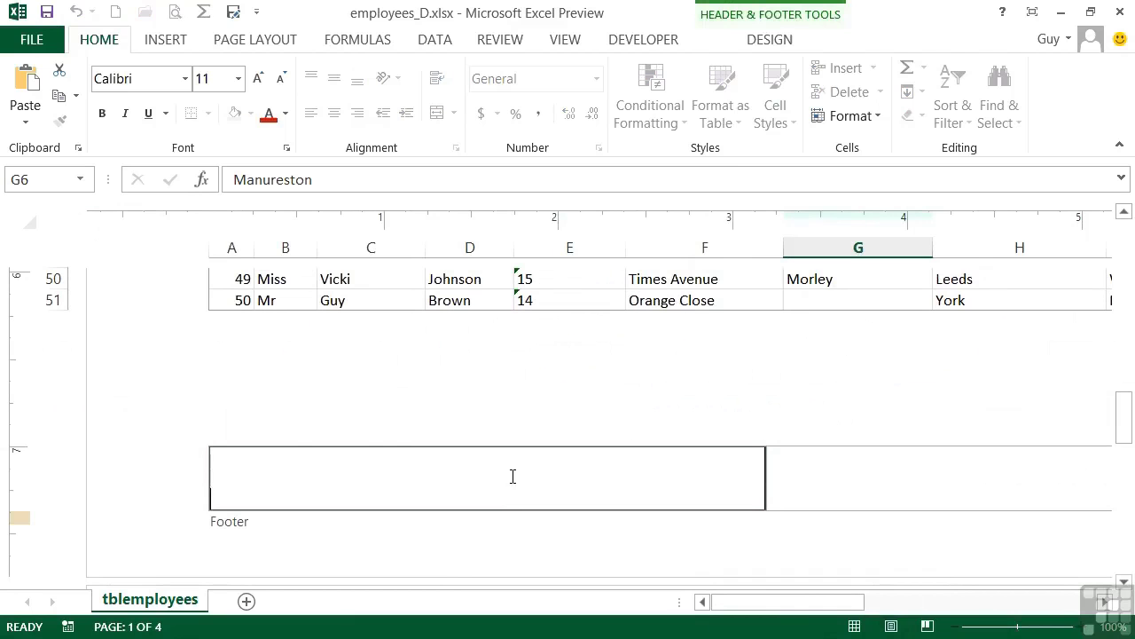
{"action": "left_click", "coordinate": [768, 44]}
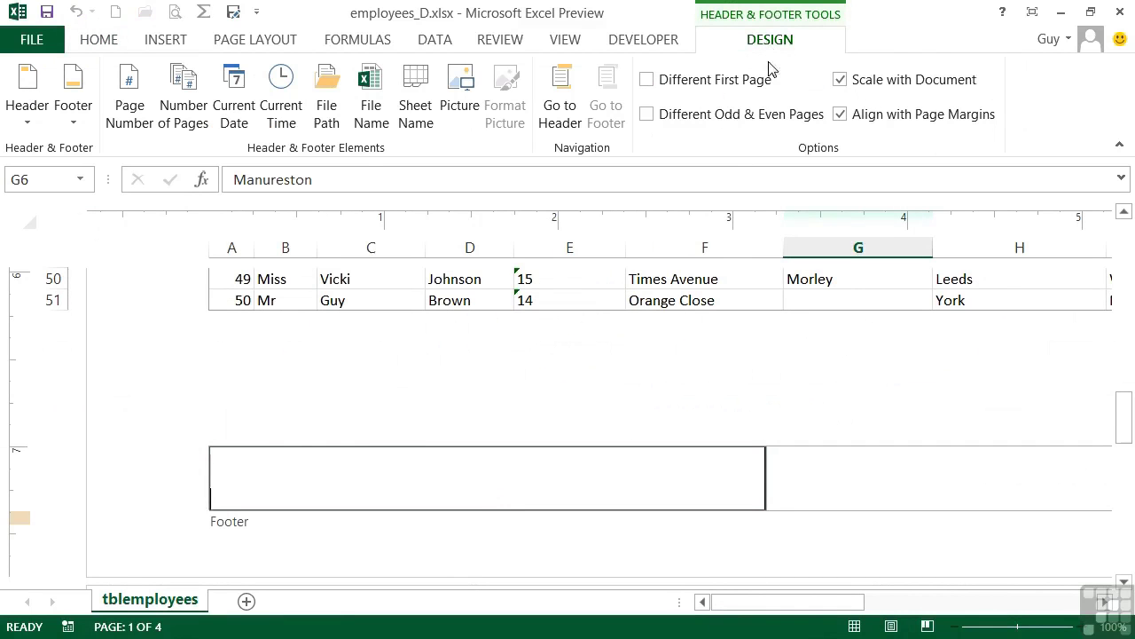
{"action": "left_click", "coordinate": [327, 111]}
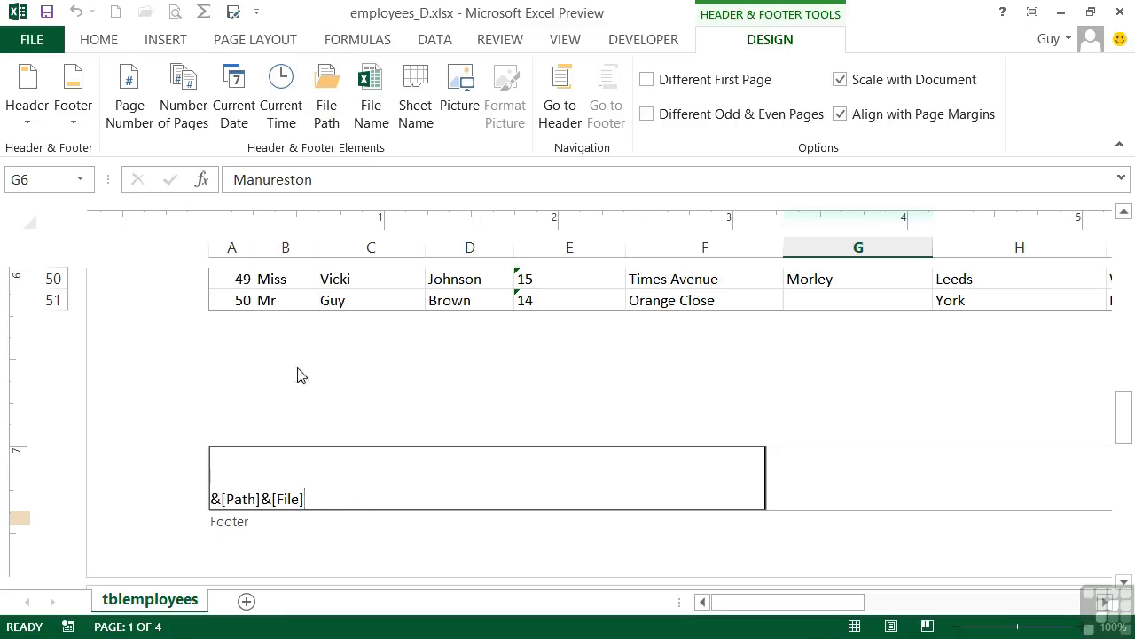
{"action": "left_click", "coordinate": [275, 394]}
{"action": "left_click", "coordinate": [275, 394]}
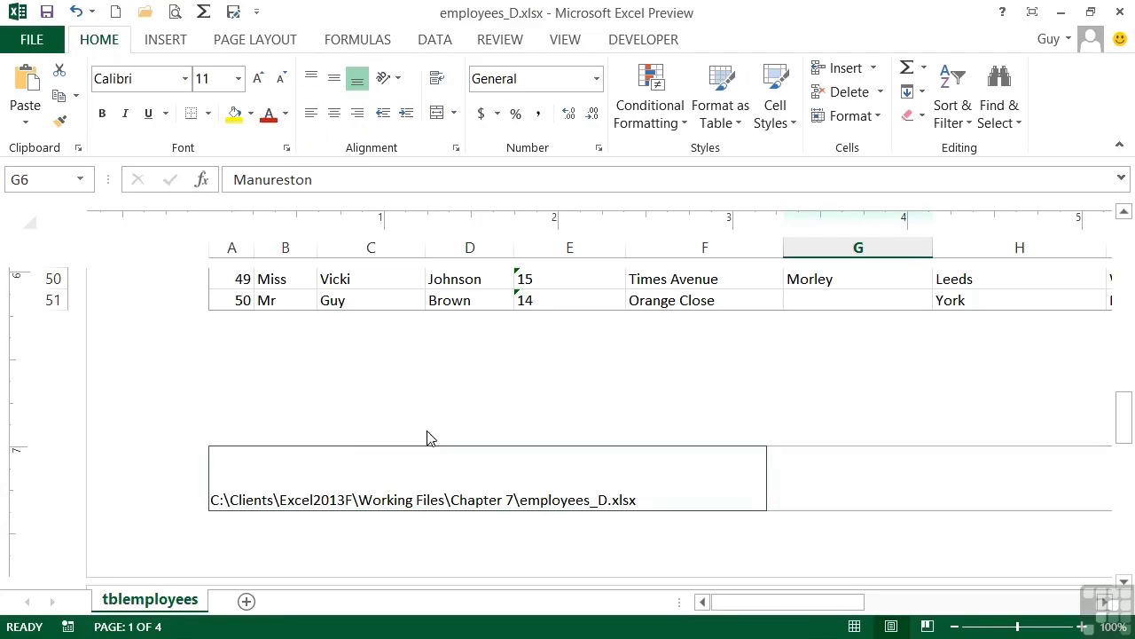
- Confirm in Print Preview that the file path footer prints on all 4 pages
{"action": "left_click", "coordinate": [175, 12]}
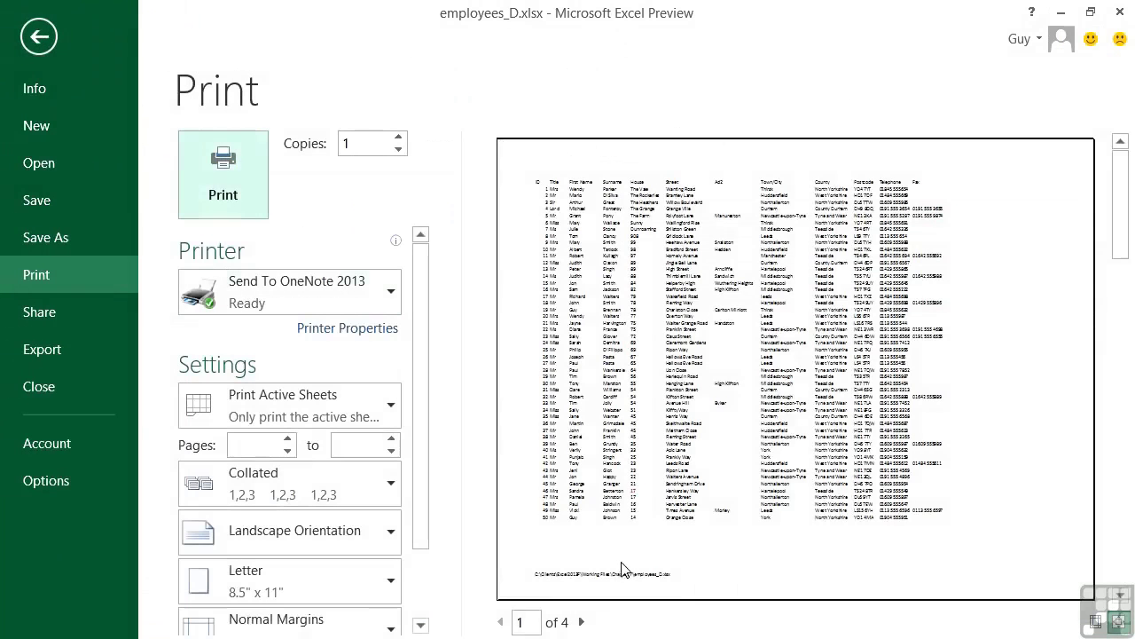
{"action": "left_click", "coordinate": [581, 622]}
{"action": "left_click", "coordinate": [581, 622]}
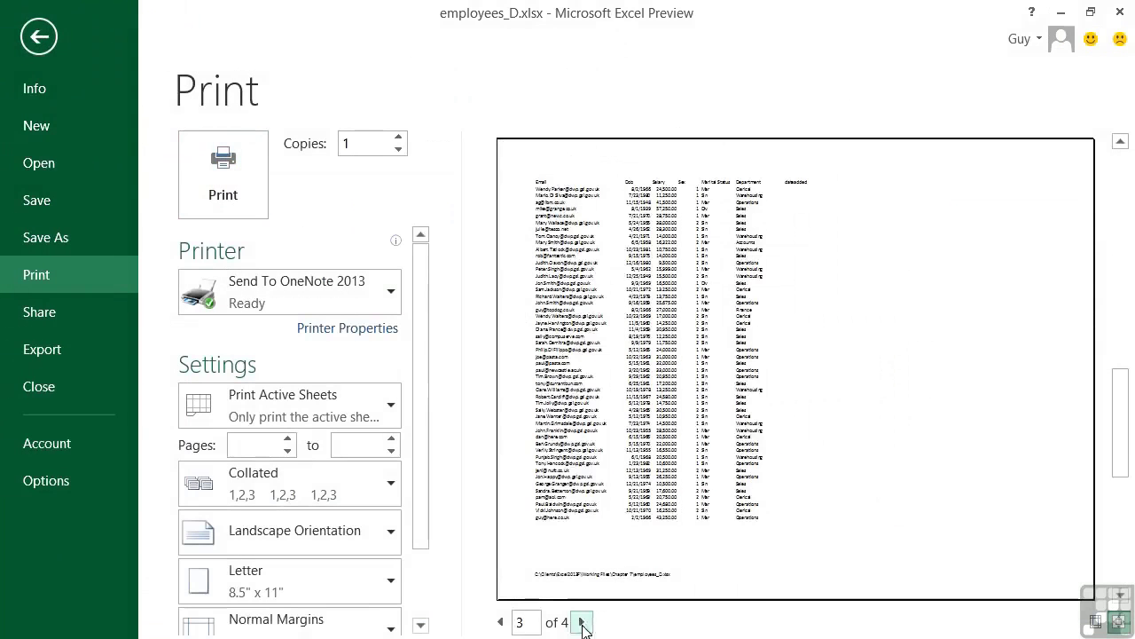
{"action": "left_click", "coordinate": [581, 622]}
{"action": "left_click", "coordinate": [499, 622]}
{"action": "left_click", "coordinate": [499, 622]}
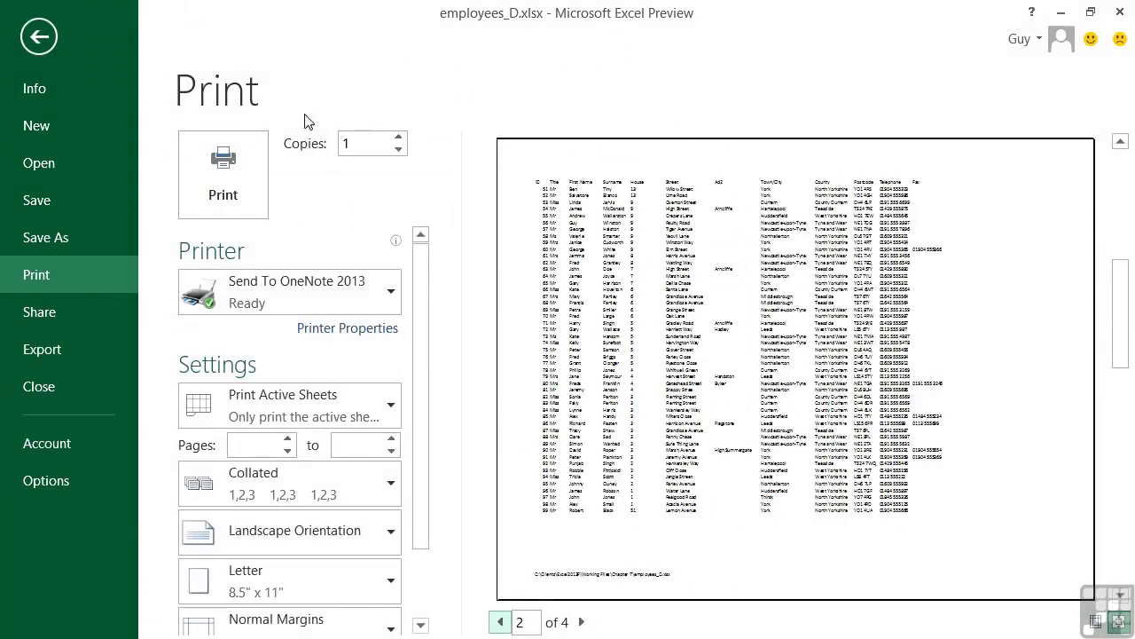
{"action": "left_click", "coordinate": [38, 37]}
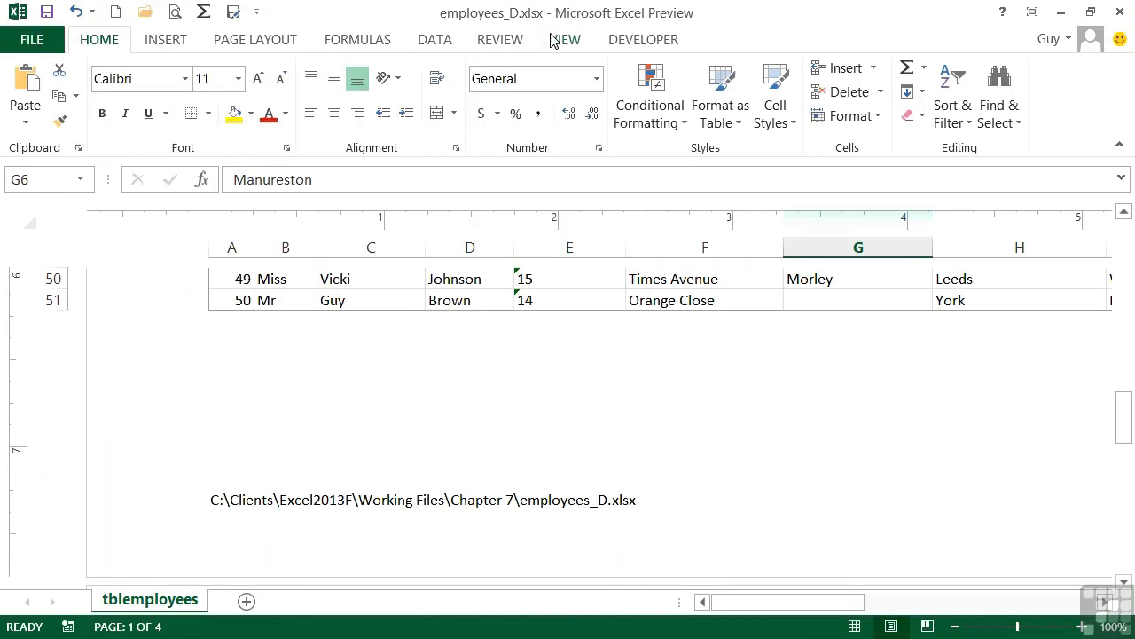
- Switch the employee sheet to Page Layout view and select the Johnson, Brown and Betterton (D47) cells
{"action": "left_click", "coordinate": [552, 40]}
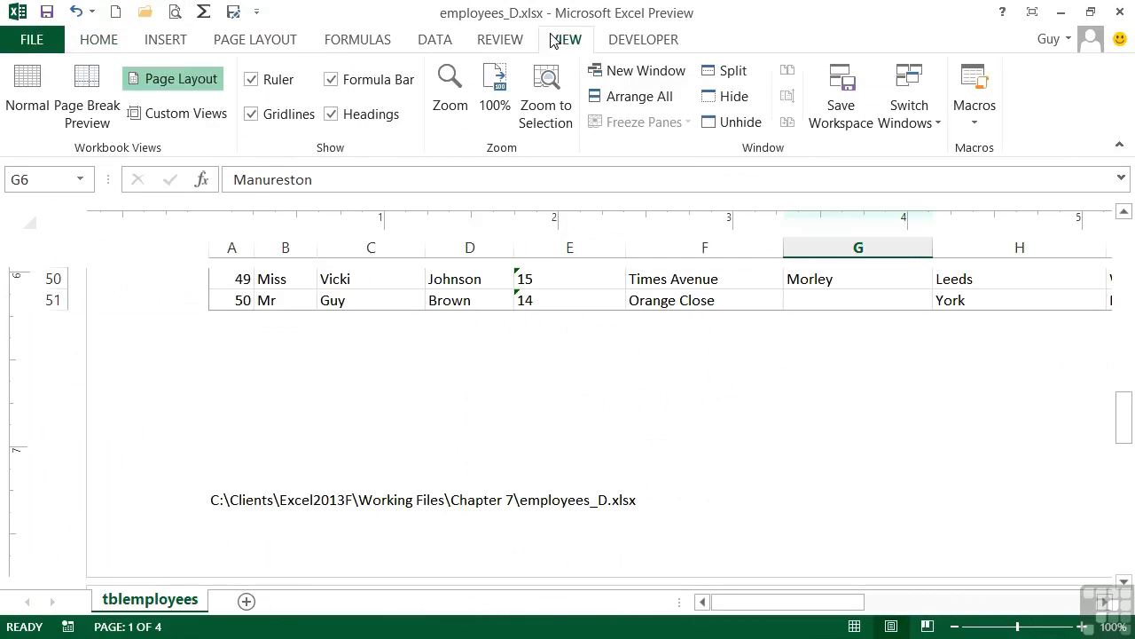
{"action": "left_click", "coordinate": [174, 80]}
{"action": "left_click_drag", "start_coordinate": [455, 279], "coordinate": [457, 300]}
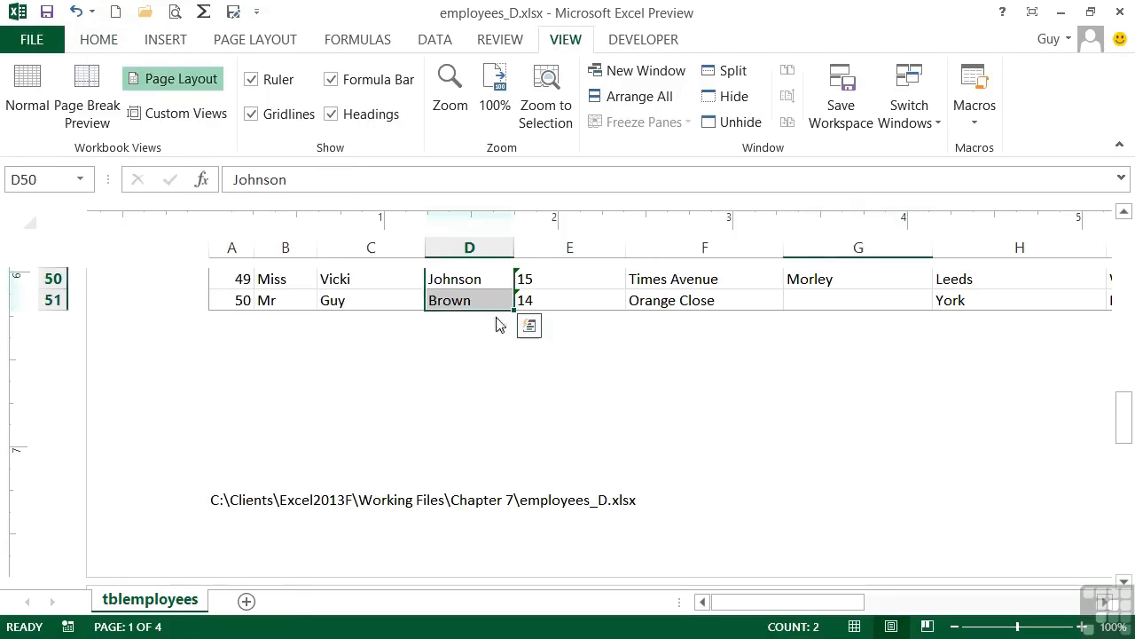
{"action": "scroll", "coordinate": [526, 345], "scroll_direction": "up", "scroll_amount": 2}
{"action": "left_click", "coordinate": [470, 343]}
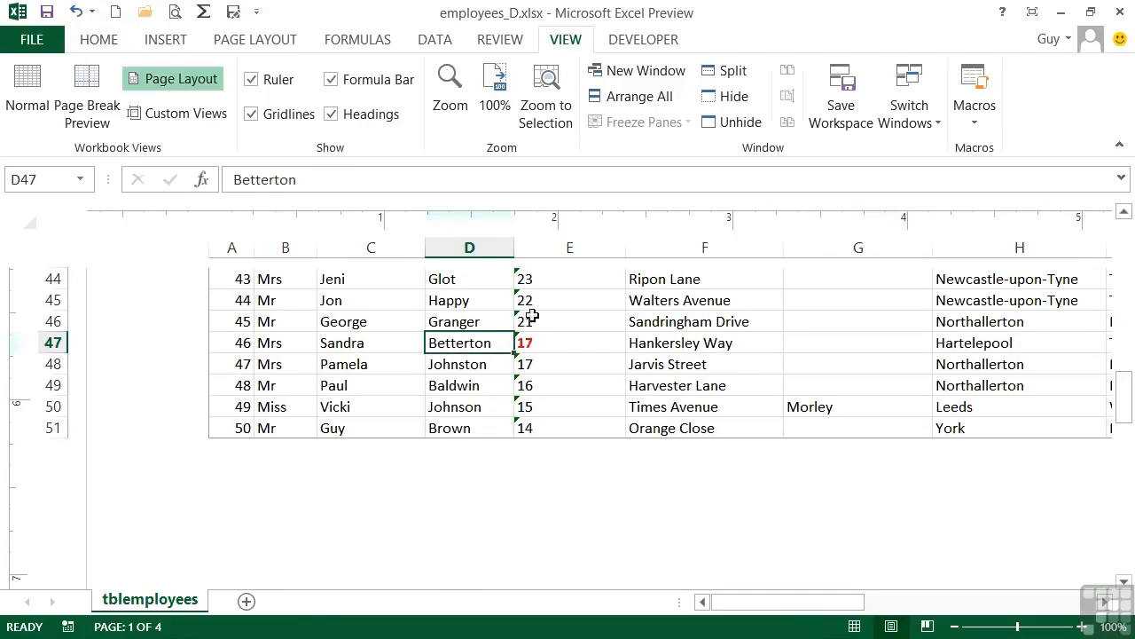
- Drag the left page margin slightly inward on the ruler, then go back to Normal view
{"action": "scroll", "coordinate": [550, 337], "scroll_direction": "up", "scroll_amount": 13}
{"action": "scroll", "coordinate": [395, 326], "scroll_direction": "up", "scroll_amount": 1}
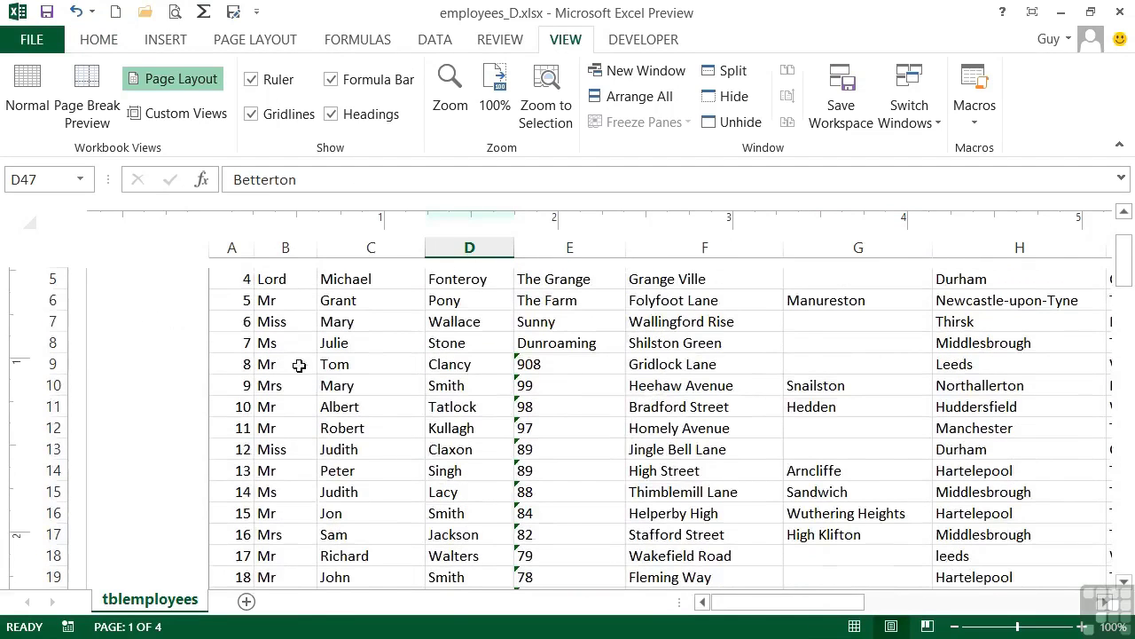
{"action": "scroll", "coordinate": [299, 369], "scroll_direction": "up", "scroll_amount": 3}
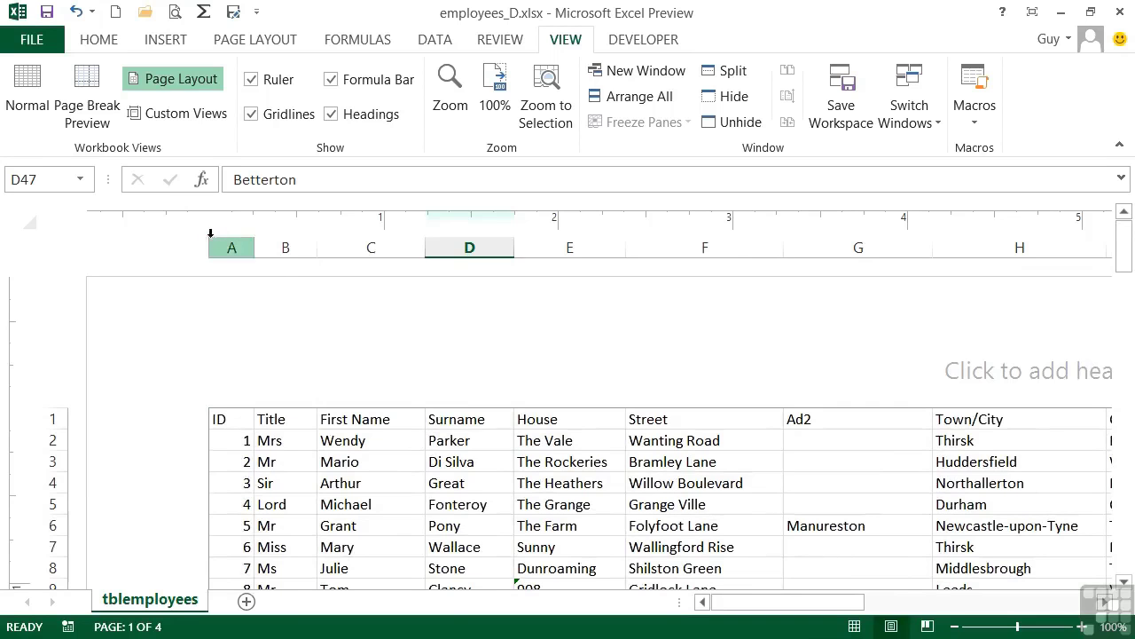
{"action": "left_click_drag", "start_coordinate": [207, 222], "coordinate": [165, 222]}
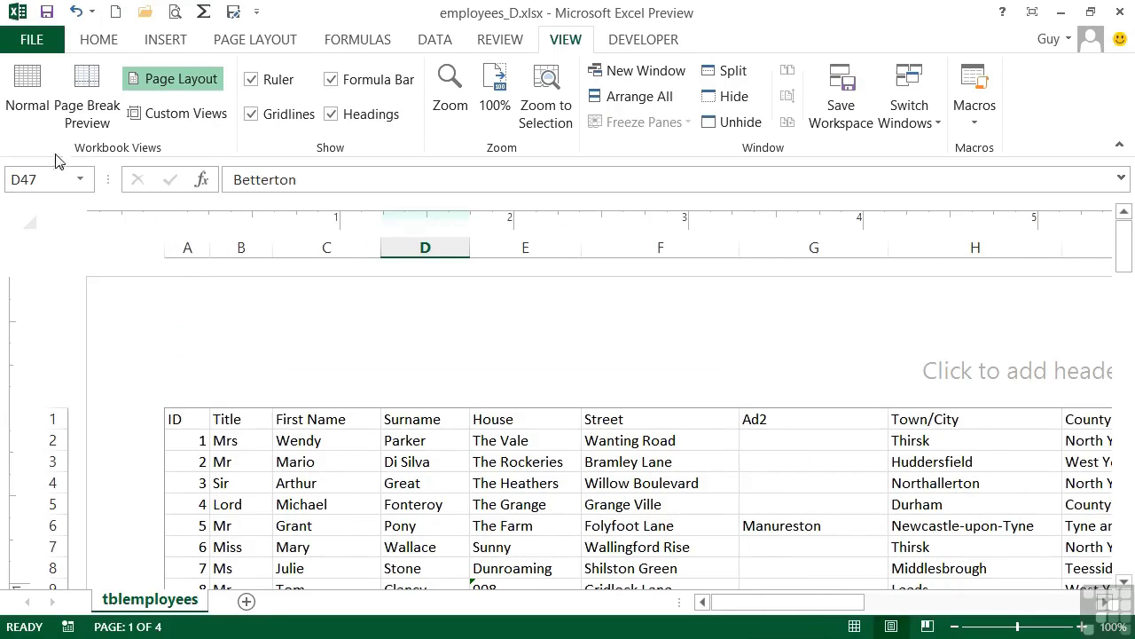
{"action": "left_click", "coordinate": [35, 99]}
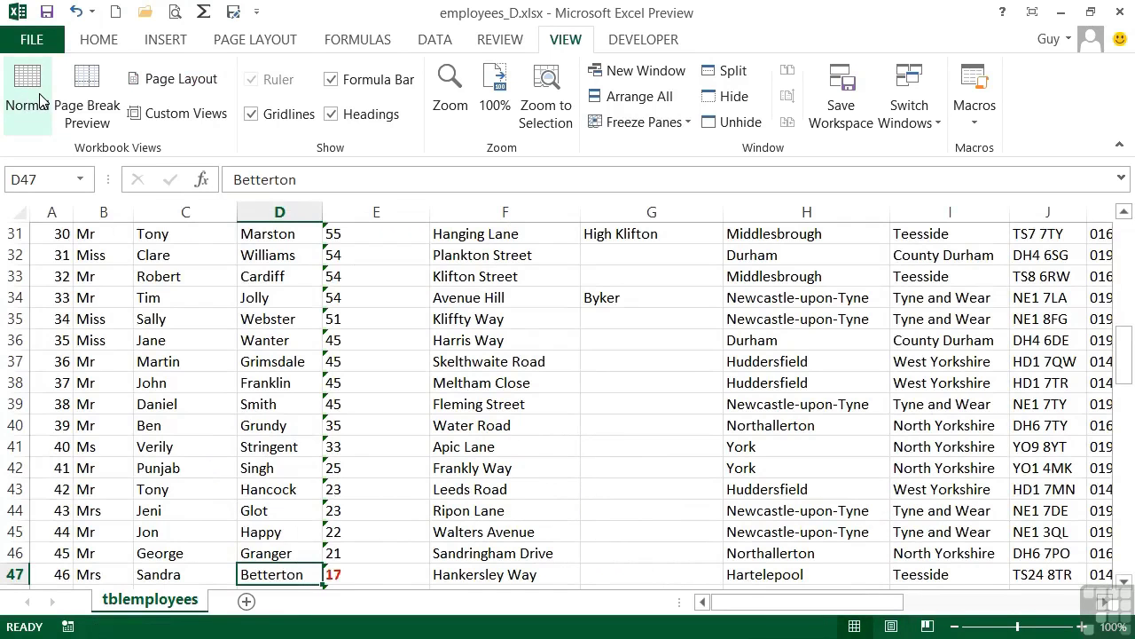